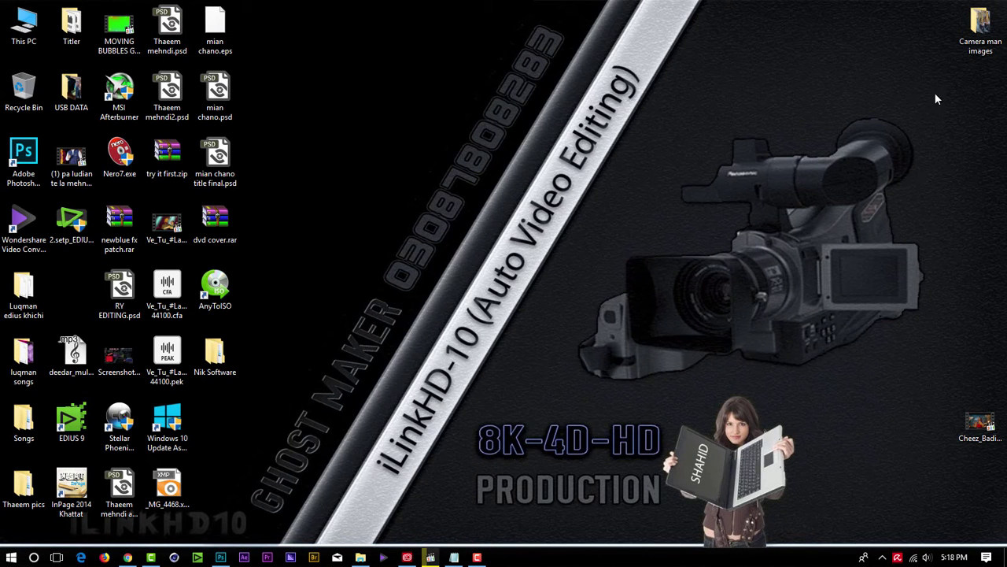
Open the Camera man images folder and inspect the properties of _MG_4595.CR2
{"action": "double_click", "coordinate": [980, 31]}
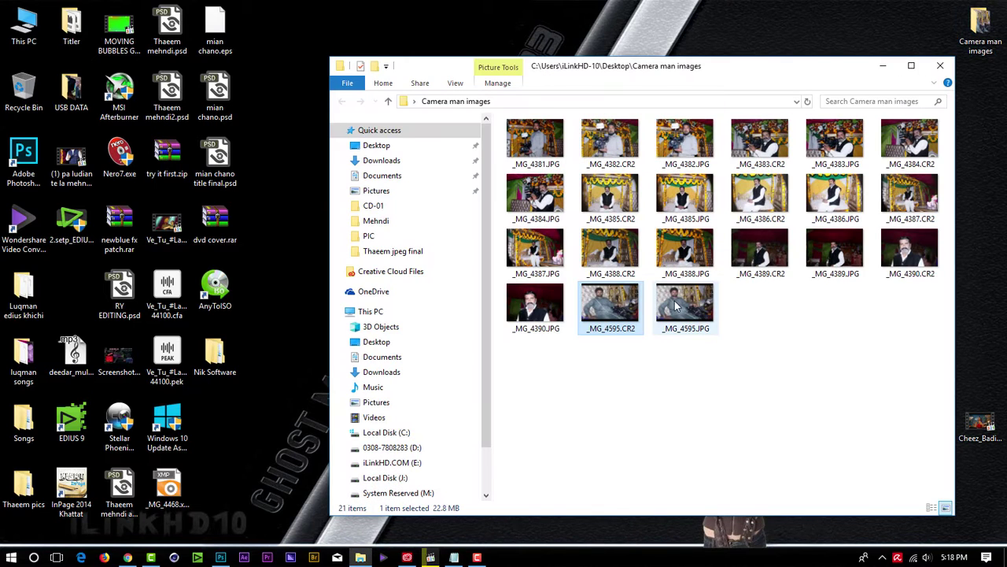
{"action": "right_click", "coordinate": [613, 314]}
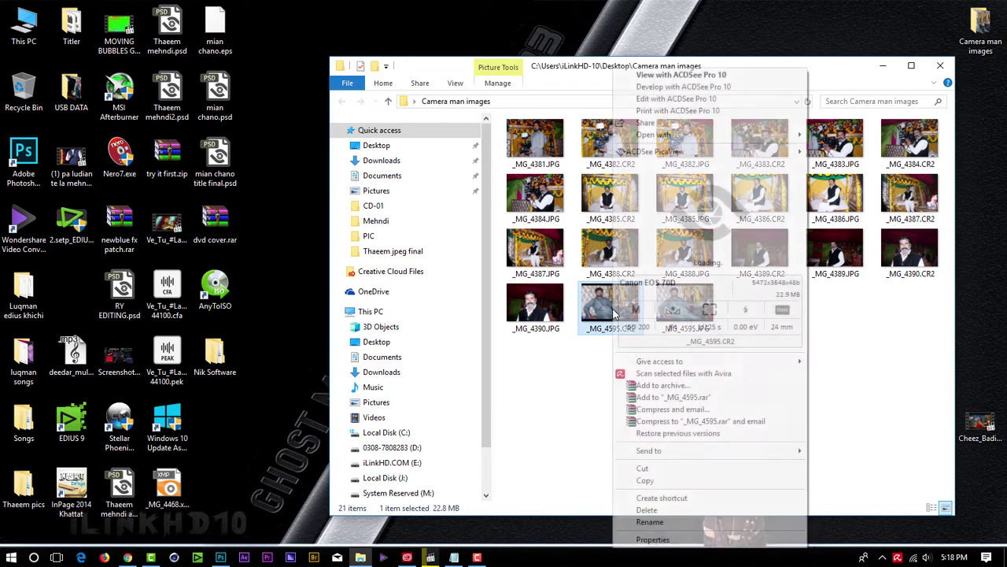
{"action": "left_click", "coordinate": [646, 540]}
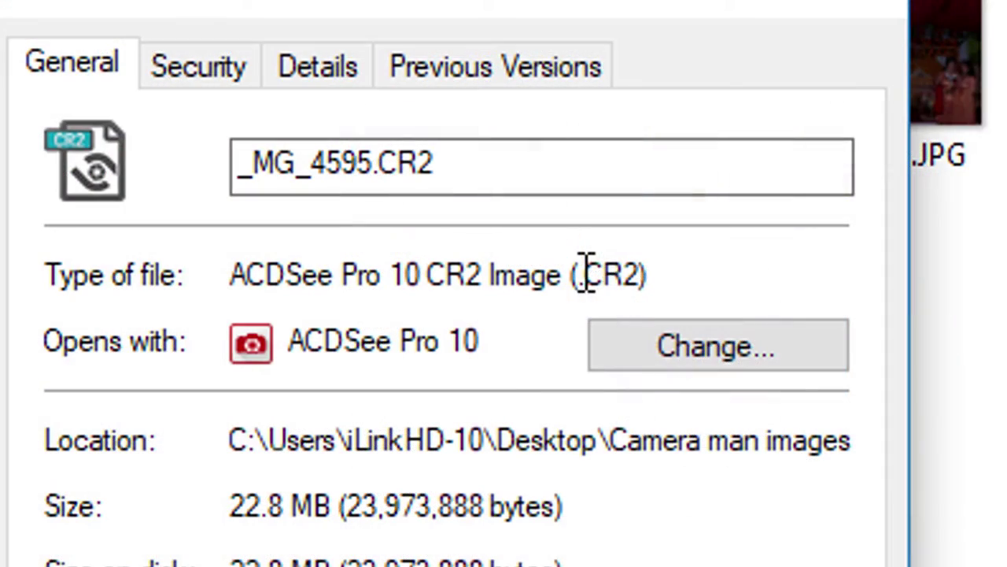
{"action": "left_click_drag", "start_coordinate": [586, 274], "coordinate": [653, 272]}
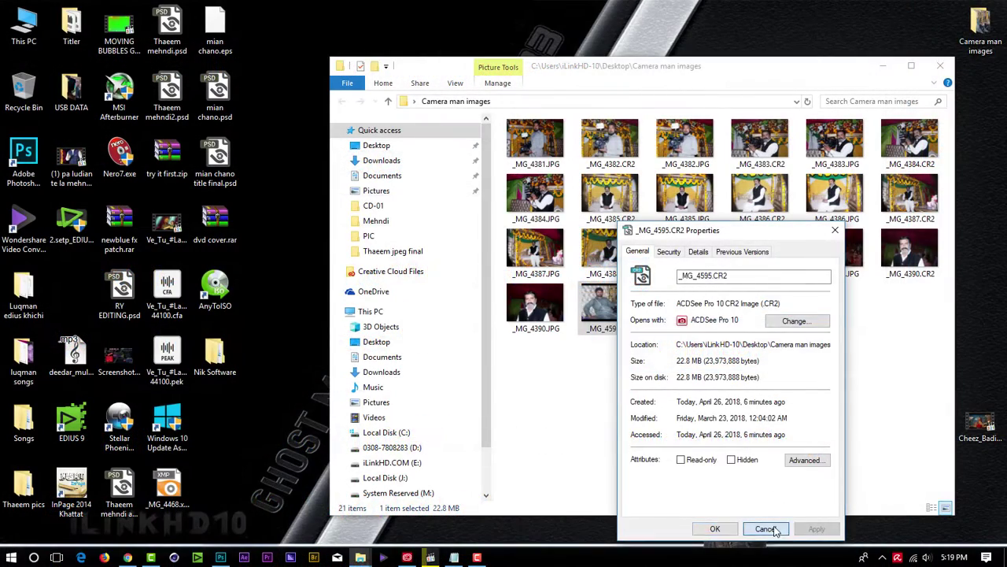
{"action": "left_click", "coordinate": [765, 529]}
Check the properties of _MG_4595.JPG, then select the raw _MG_4595.CR2 file
{"action": "right_click", "coordinate": [684, 311]}
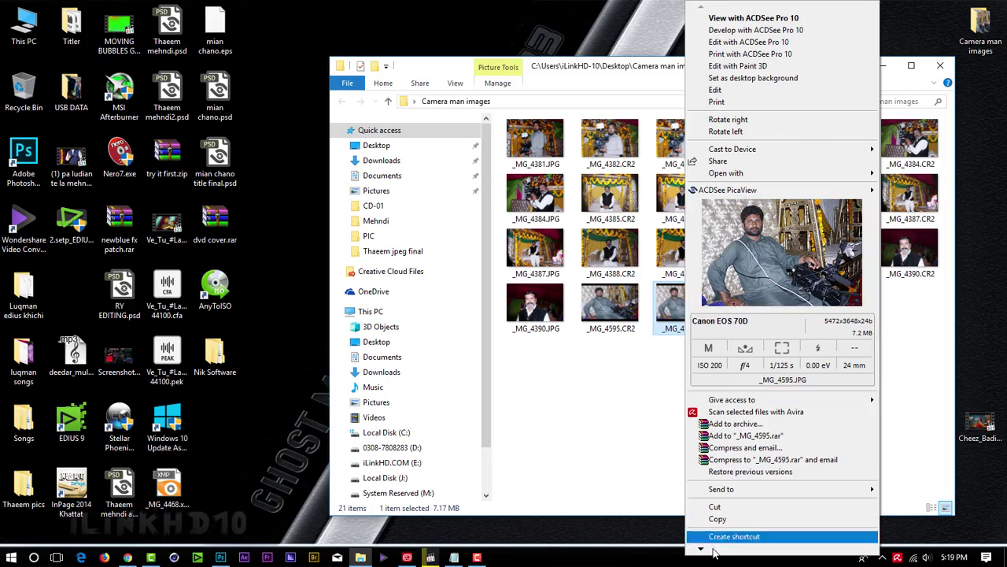
{"action": "mouse_move", "coordinate": [700, 548]}
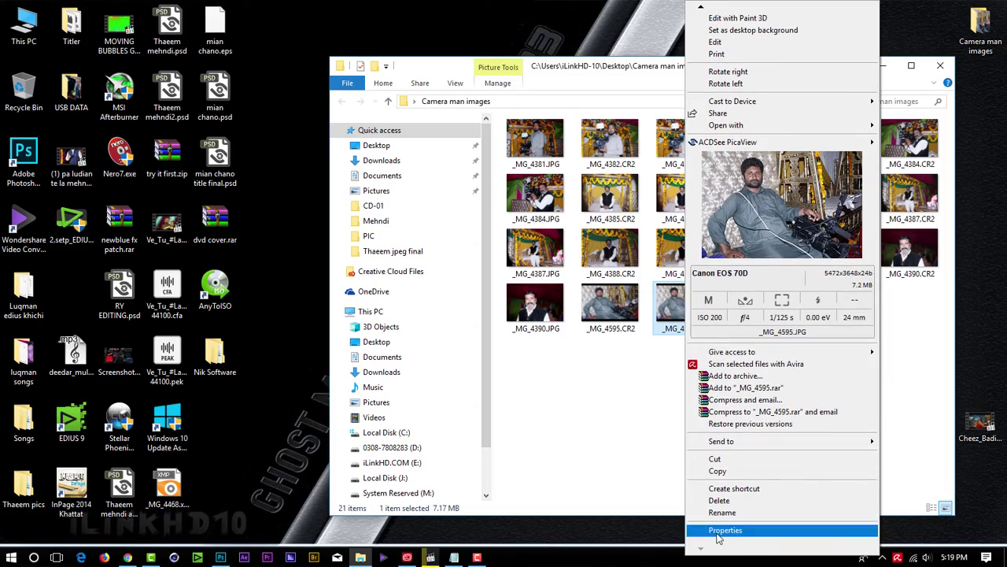
{"action": "left_click", "coordinate": [719, 532]}
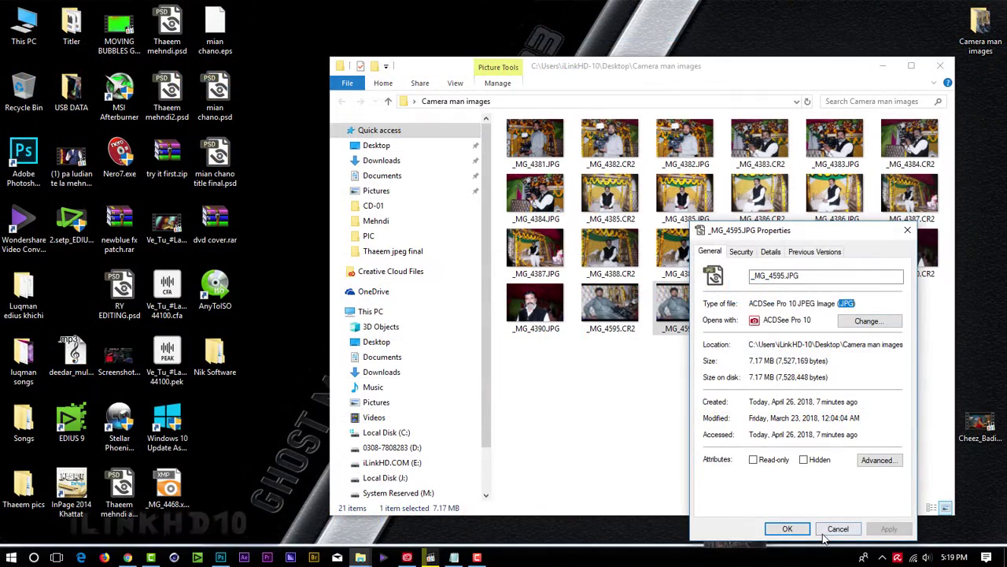
{"action": "left_click", "coordinate": [837, 524]}
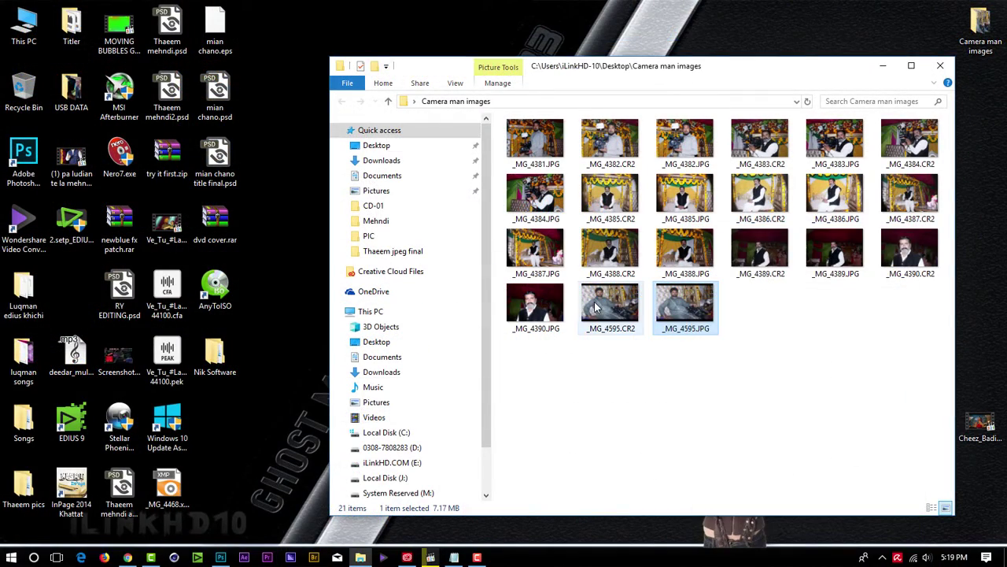
{"action": "left_click", "coordinate": [618, 303]}
Drag _MG_4595.CR2 into Photoshop, auto-correct it in Camera Raw, and commit its placement
{"action": "mouse_move", "coordinate": [612, 303]}
{"action": "left_mouse_down"}
{"action": "mouse_move", "coordinate": [228, 560]}
{"action": "mouse_move", "coordinate": [359, 358]}
{"action": "left_mouse_up"}
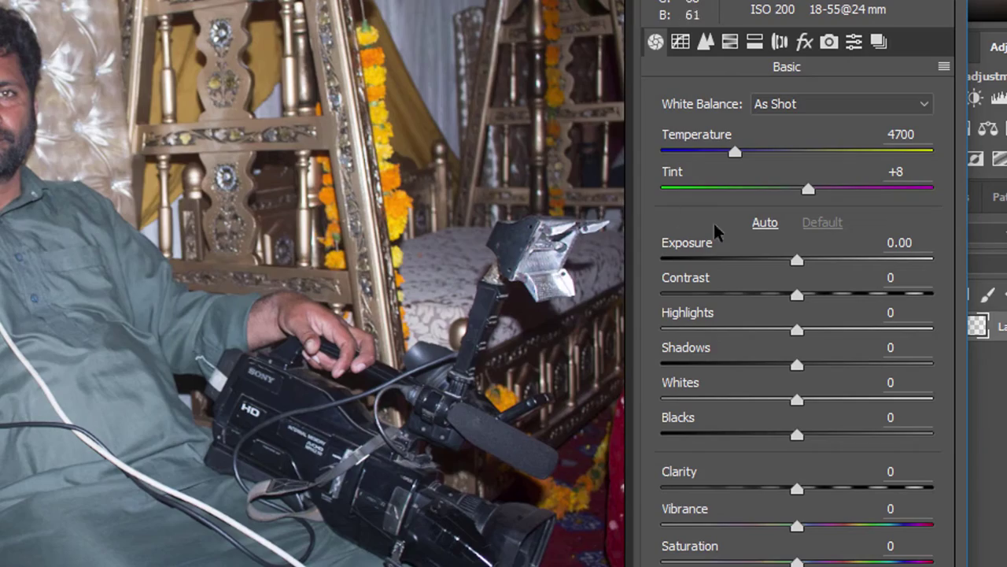
{"action": "left_click", "coordinate": [764, 224]}
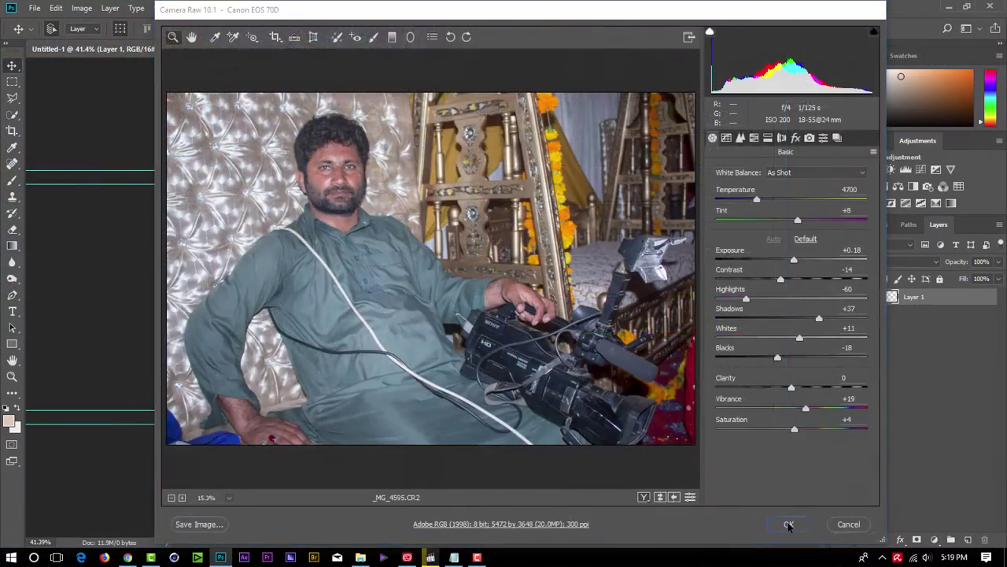
{"action": "left_click", "coordinate": [790, 524]}
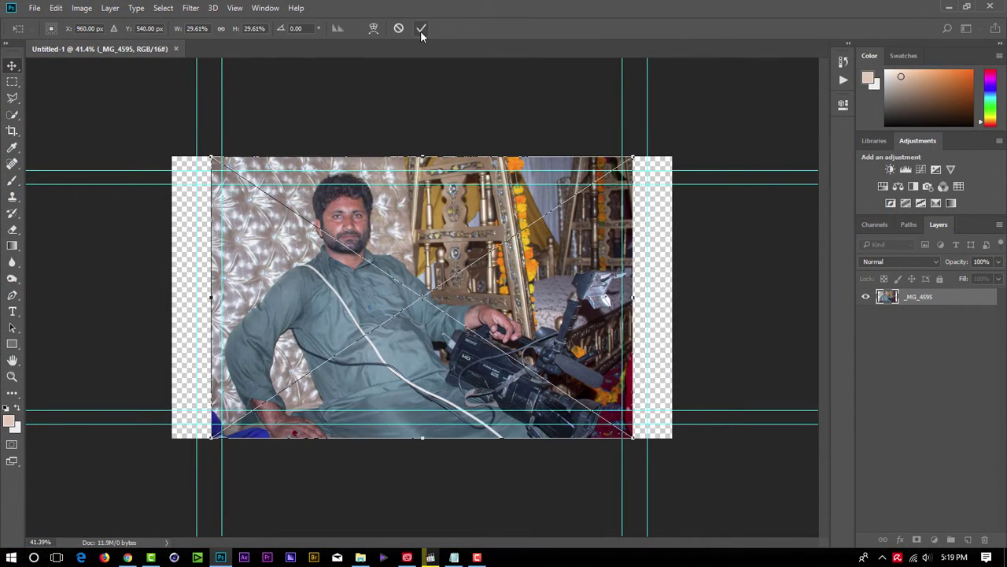
{"action": "left_click", "coordinate": [421, 31]}
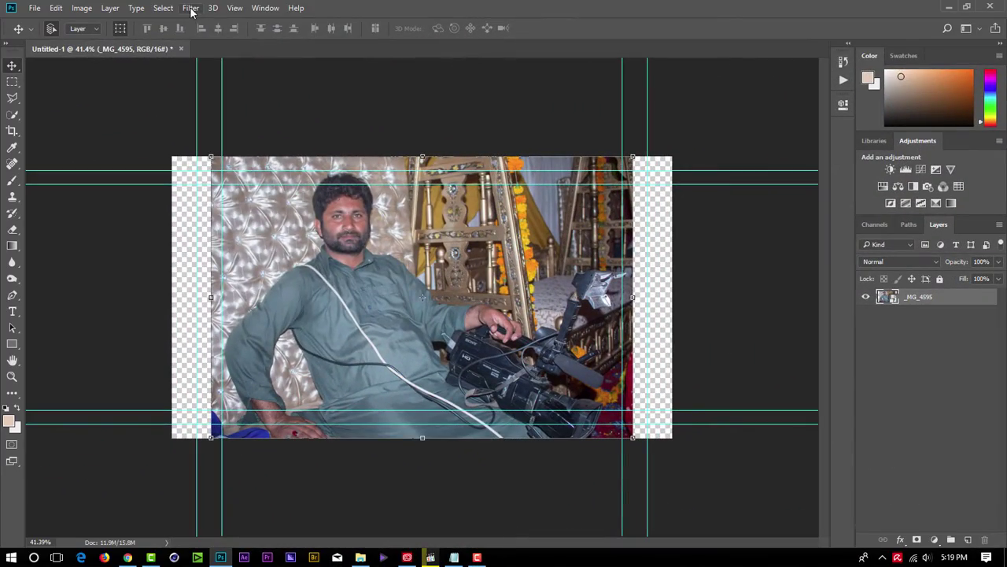
{"action": "left_click", "coordinate": [191, 8]}
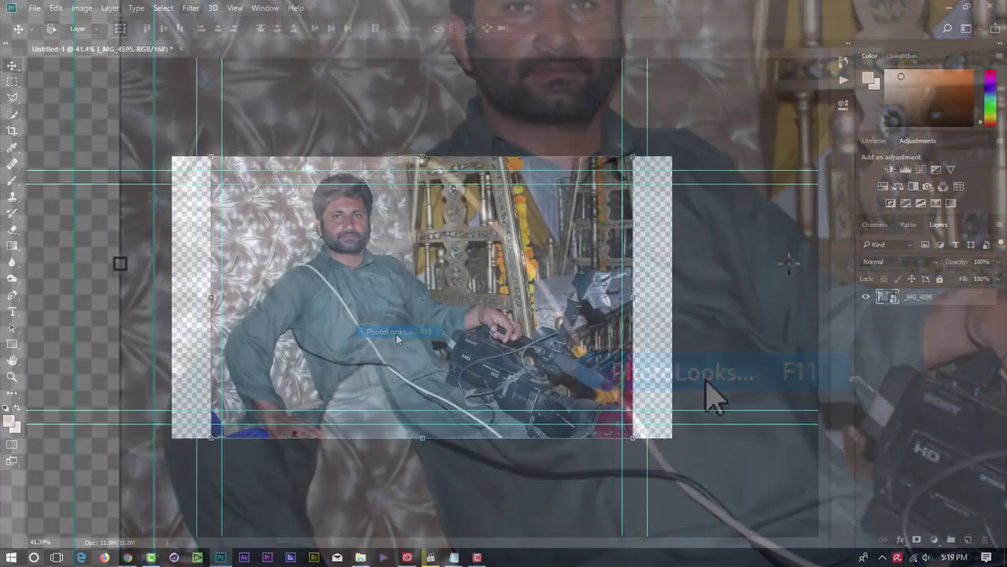
Apply the Basic look from Magic Bullet PhotoLooks to the photo
{"action": "left_click", "coordinate": [708, 384]}
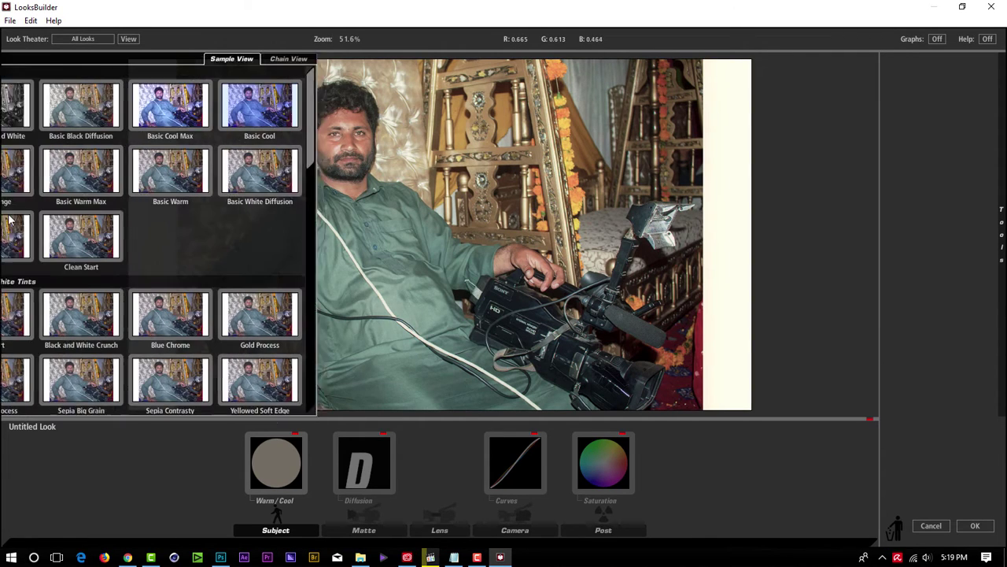
{"action": "left_click", "coordinate": [46, 237]}
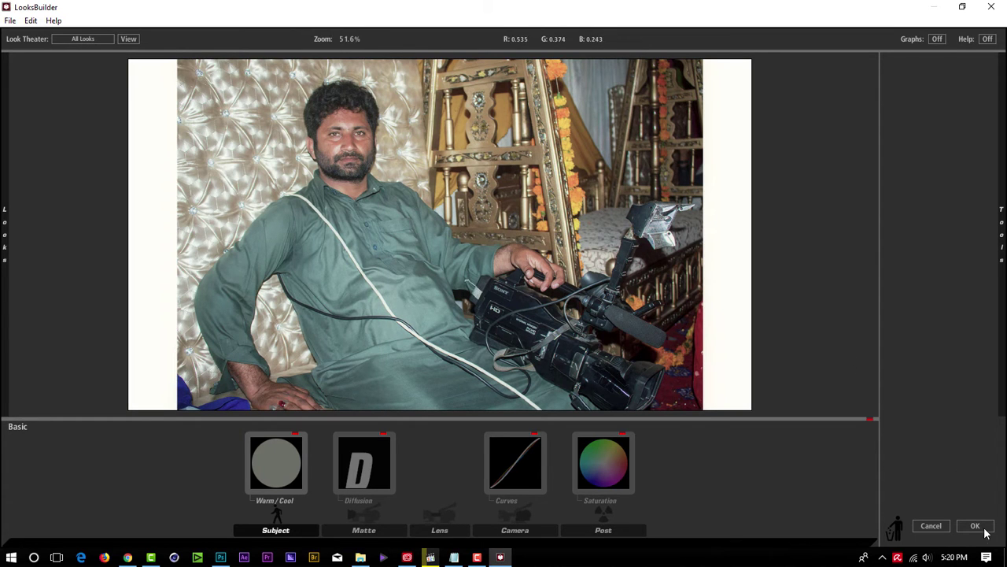
{"action": "left_click", "coordinate": [976, 526]}
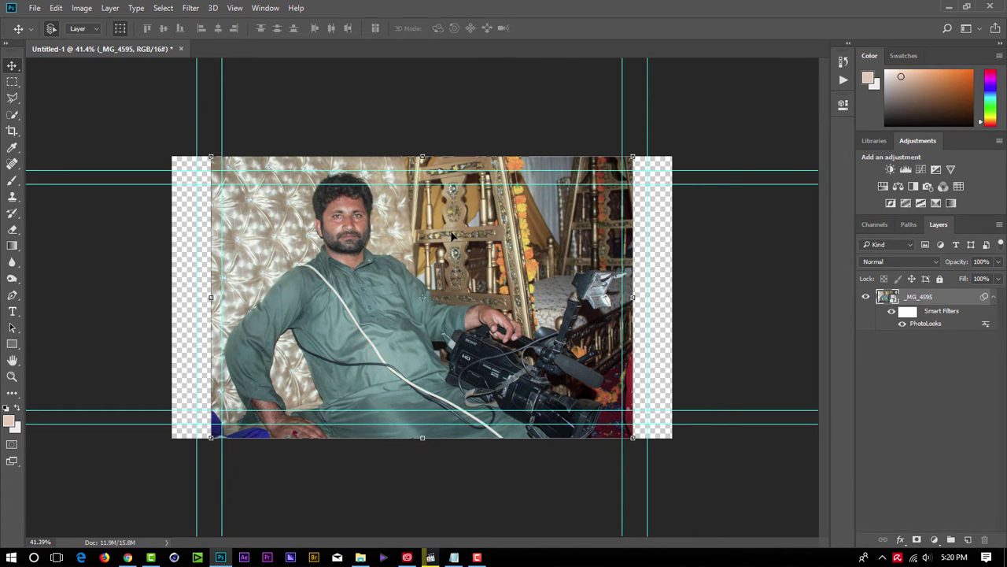
{"action": "scroll", "coordinate": [453, 234], "scroll_direction": "up", "scroll_amount": 3}
{"action": "scroll", "coordinate": [362, 175], "scroll_direction": "up", "scroll_amount": 2}
{"action": "scroll", "coordinate": [361, 175], "scroll_direction": "up", "scroll_amount": 2}
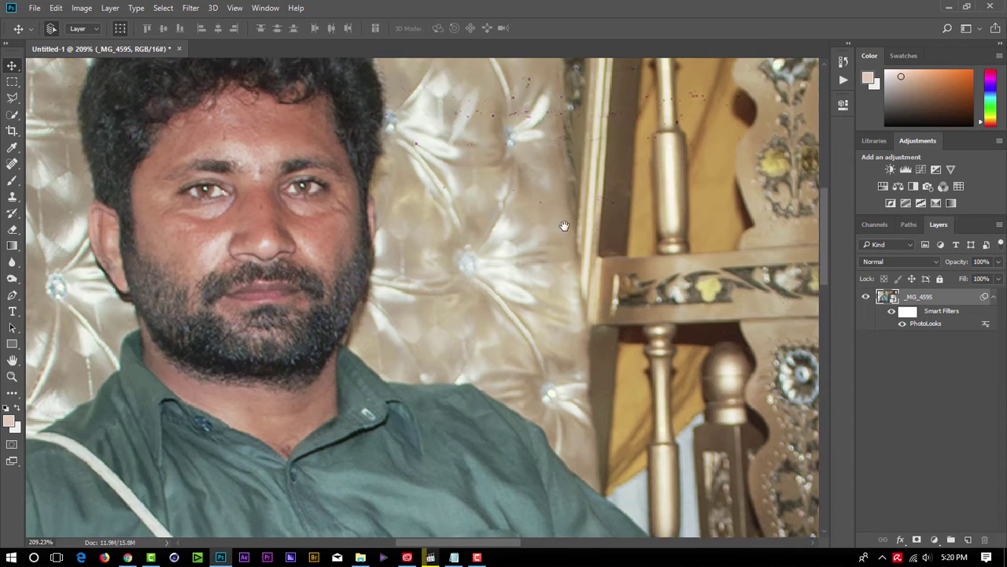
{"action": "left_click_drag", "start_coordinate": [325, 129], "coordinate": [528, 229]}
{"action": "scroll", "coordinate": [450, 229], "scroll_direction": "up", "scroll_amount": 1}
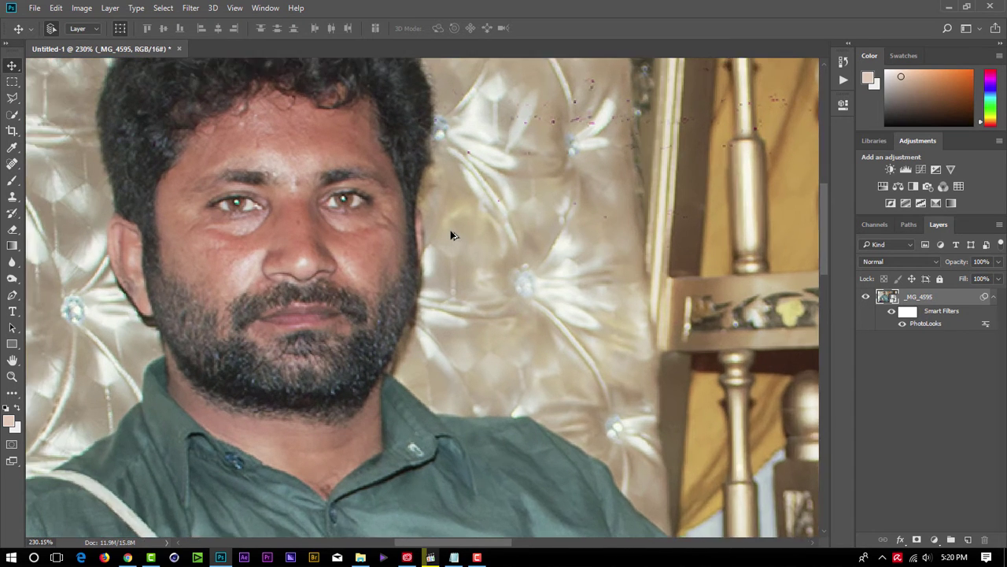
{"action": "scroll", "coordinate": [456, 224], "scroll_direction": "down", "scroll_amount": 1}
{"action": "scroll", "coordinate": [459, 216], "scroll_direction": "down", "scroll_amount": 1}
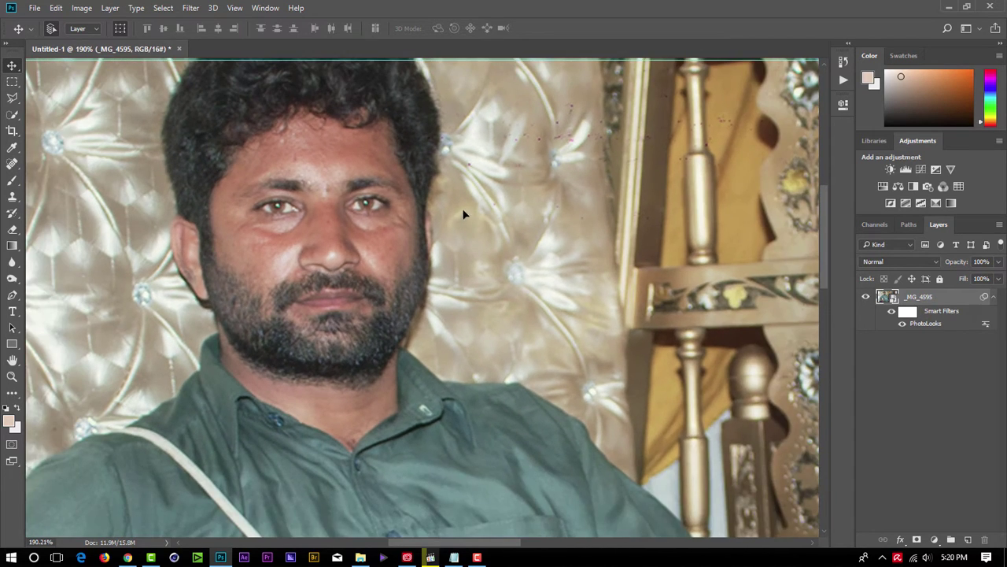
{"action": "left_click_drag", "start_coordinate": [487, 170], "coordinate": [575, 234]}
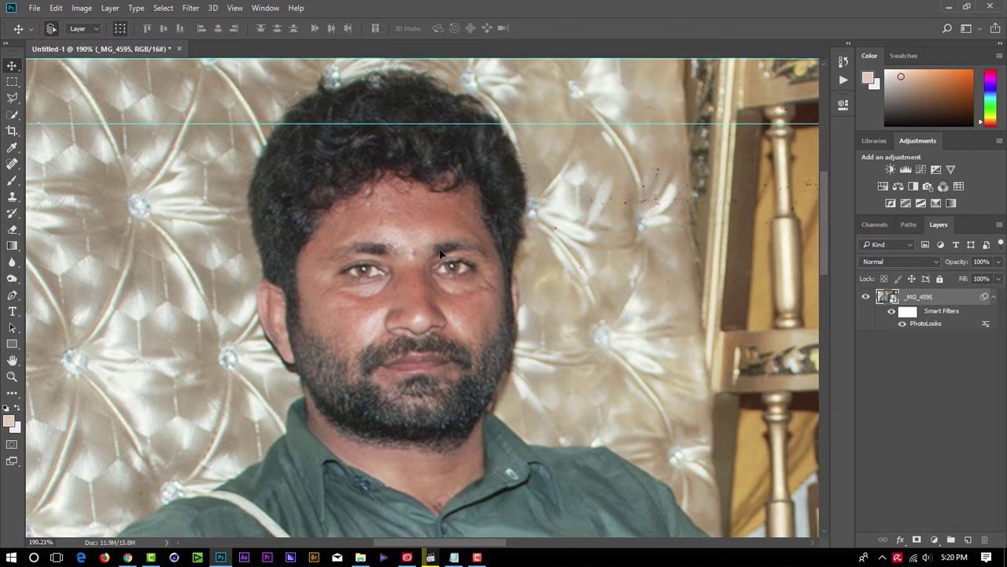
{"action": "scroll", "coordinate": [432, 248], "scroll_direction": "up", "scroll_amount": 1}
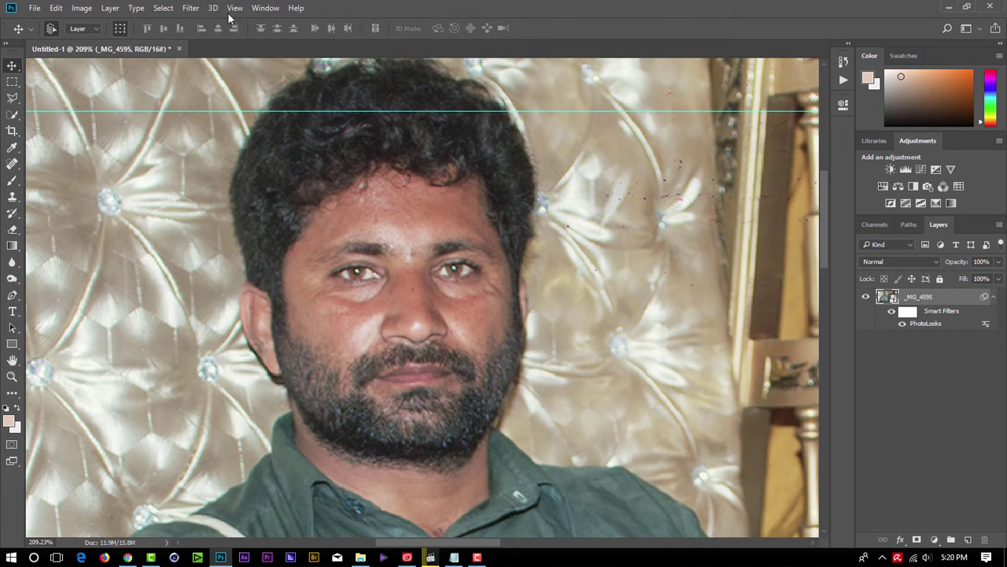
Apply Imagenomic Noiseware noise reduction using the Film Grain Effect preset
{"action": "left_click", "coordinate": [190, 8]}
{"action": "mouse_move", "coordinate": [299, 351]}
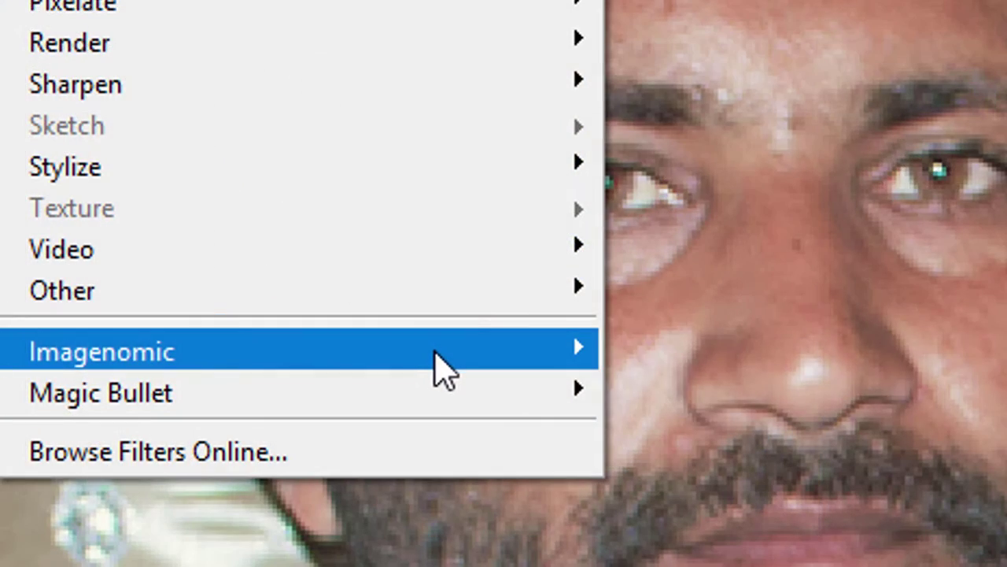
{"action": "left_click", "coordinate": [716, 364]}
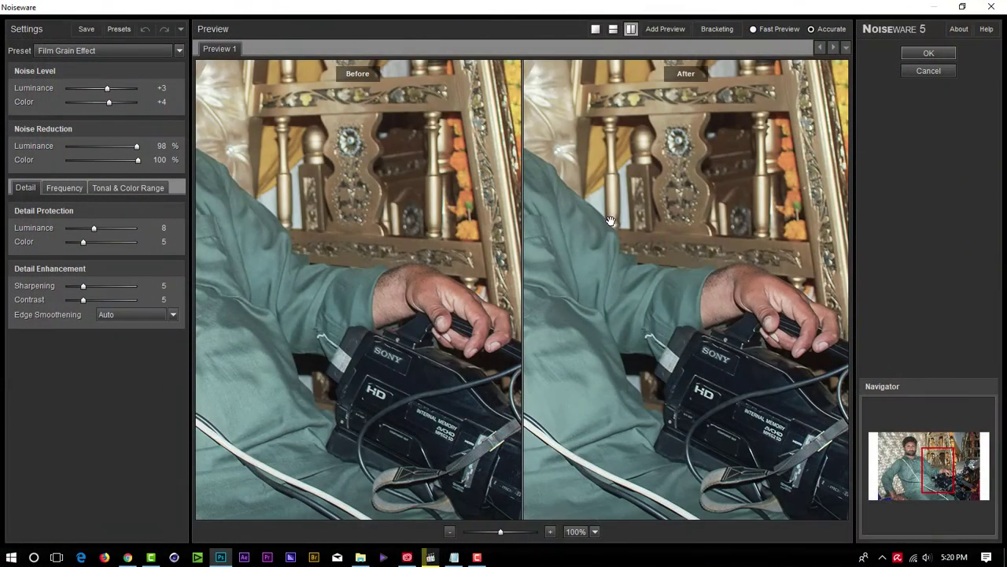
{"action": "mouse_move", "coordinate": [548, 254]}
{"action": "left_mouse_down"}
{"action": "mouse_move", "coordinate": [634, 333]}
{"action": "mouse_move", "coordinate": [699, 368]}
{"action": "left_mouse_up"}
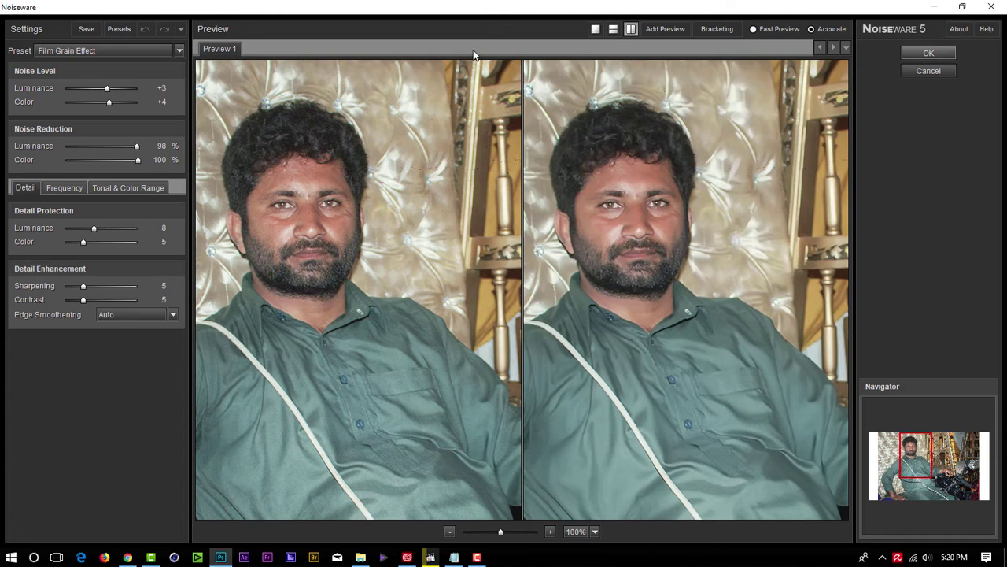
{"action": "left_click", "coordinate": [57, 49]}
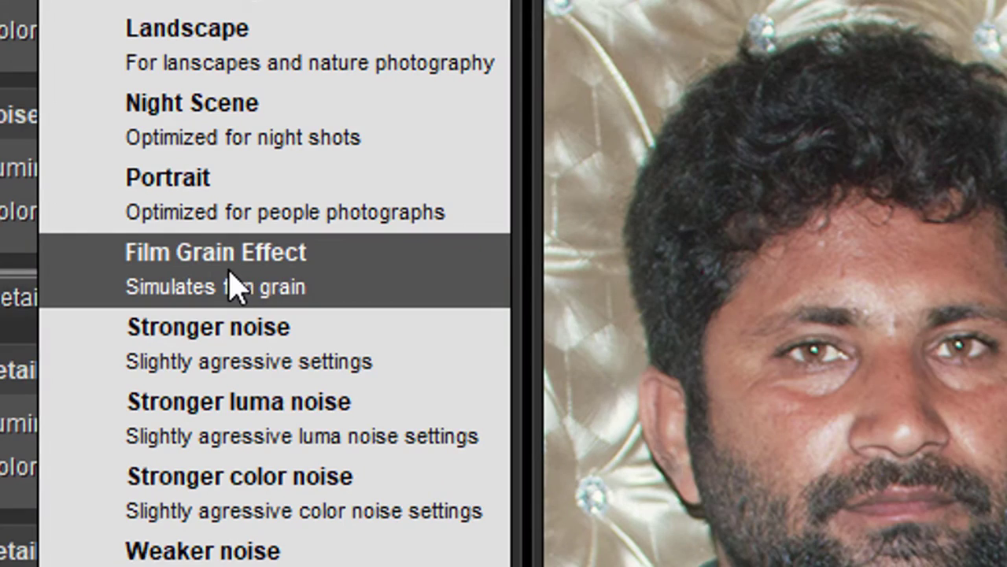
{"action": "left_click", "coordinate": [73, 173]}
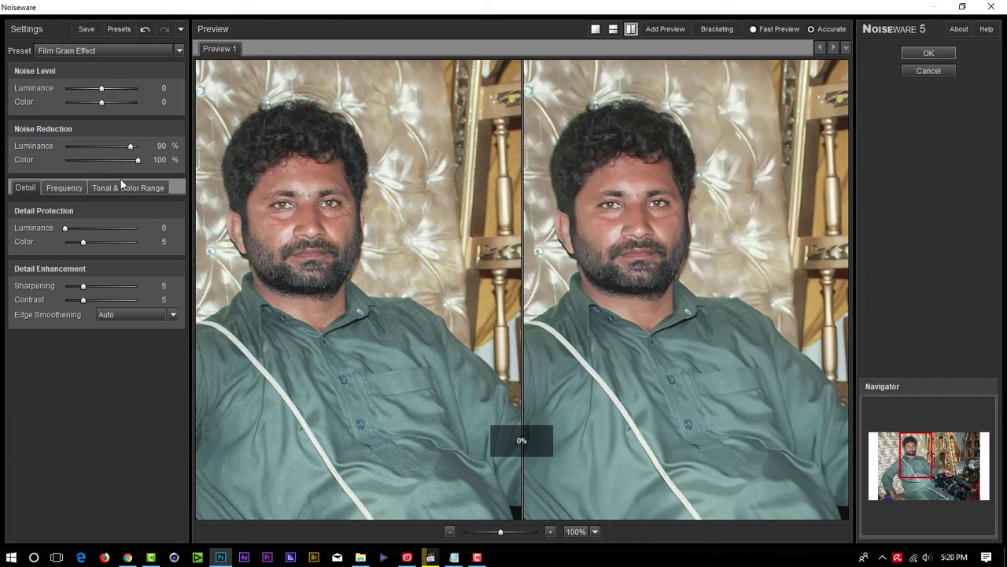
{"action": "left_click", "coordinate": [921, 55]}
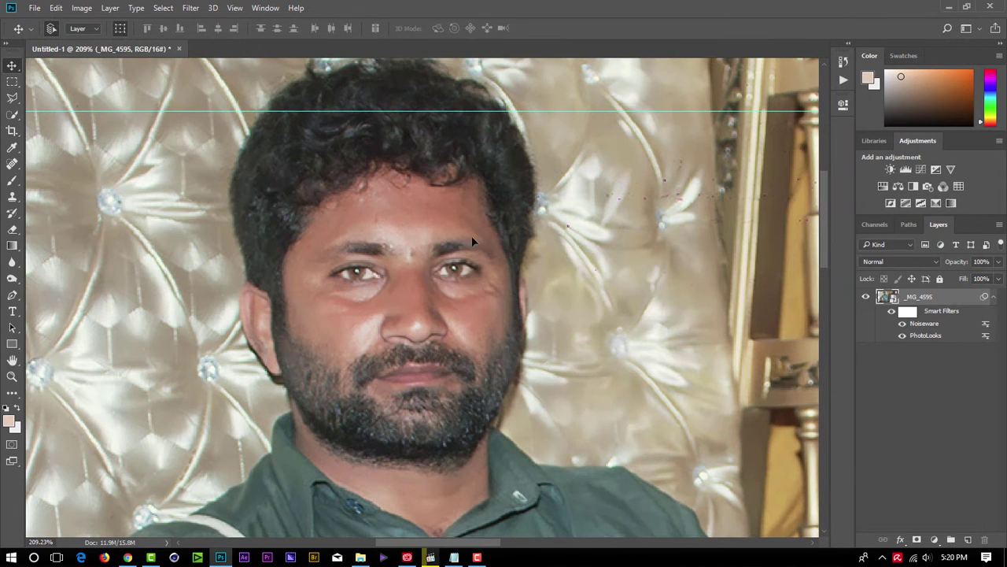
Rasterize the _MG_4595 layer so its Noiseware and PhotoLooks filters become plain pixels
{"action": "scroll", "coordinate": [442, 228], "scroll_direction": "up", "scroll_amount": 2}
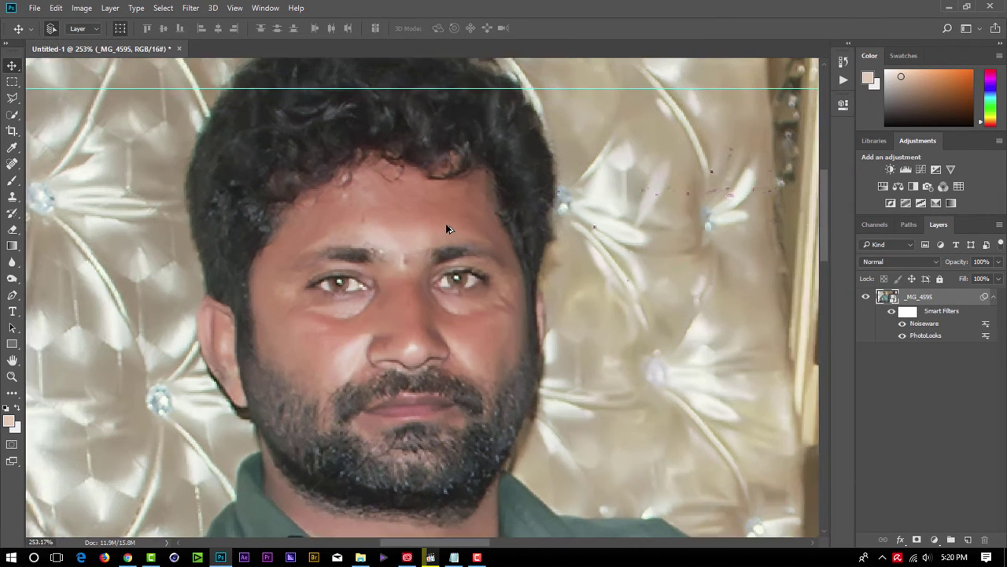
{"action": "scroll", "coordinate": [445, 228], "scroll_direction": "up", "scroll_amount": 2}
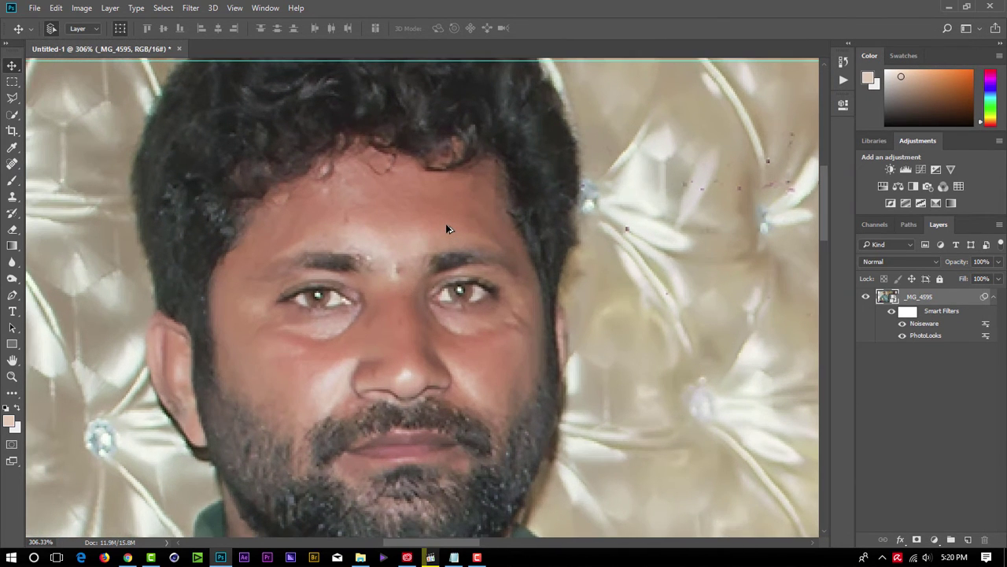
{"action": "right_click", "coordinate": [940, 301]}
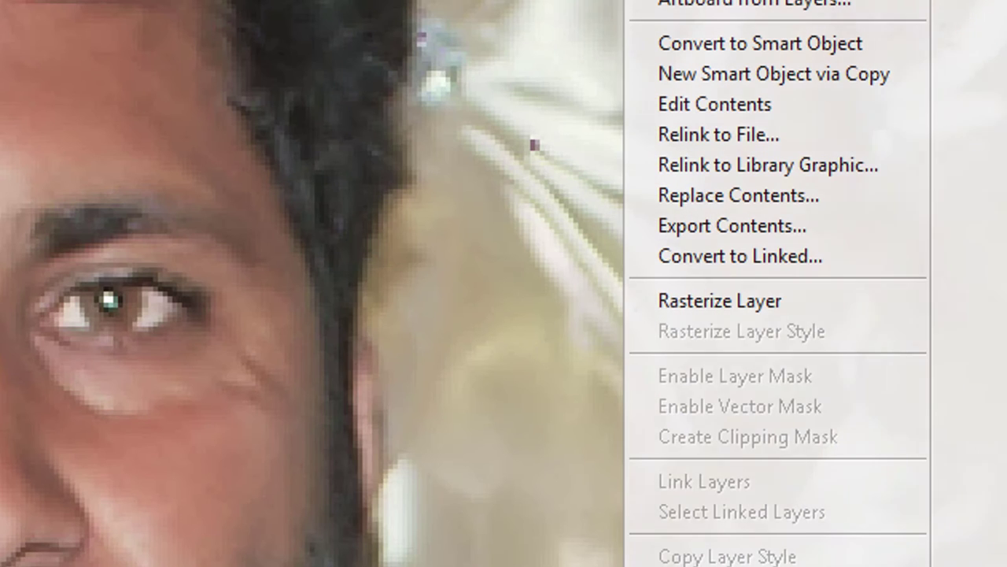
{"action": "left_click", "coordinate": [752, 304]}
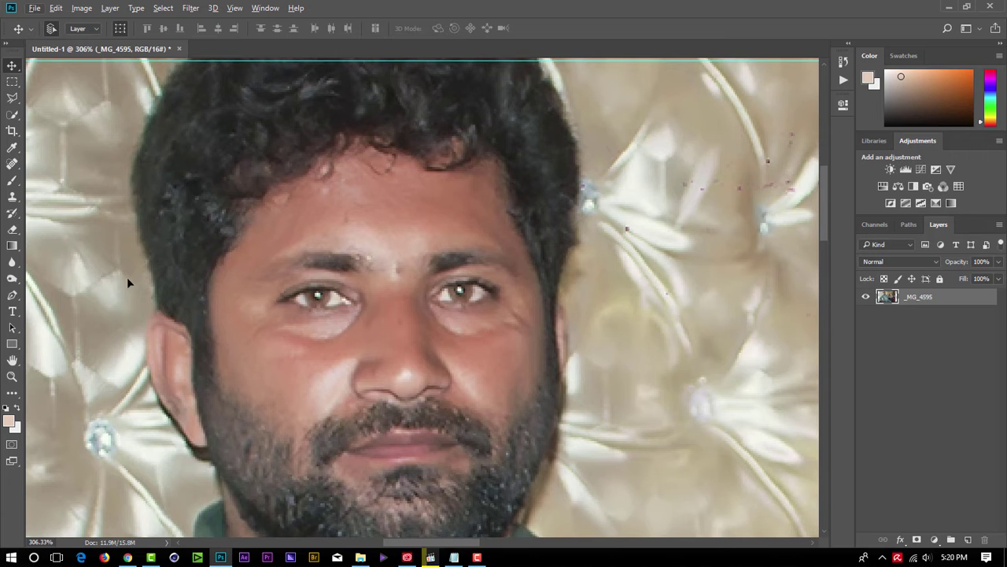
Set up a smaller Brush at 13% opacity and sample the cheek's reddish skin tone
{"action": "left_click", "coordinate": [11, 181]}
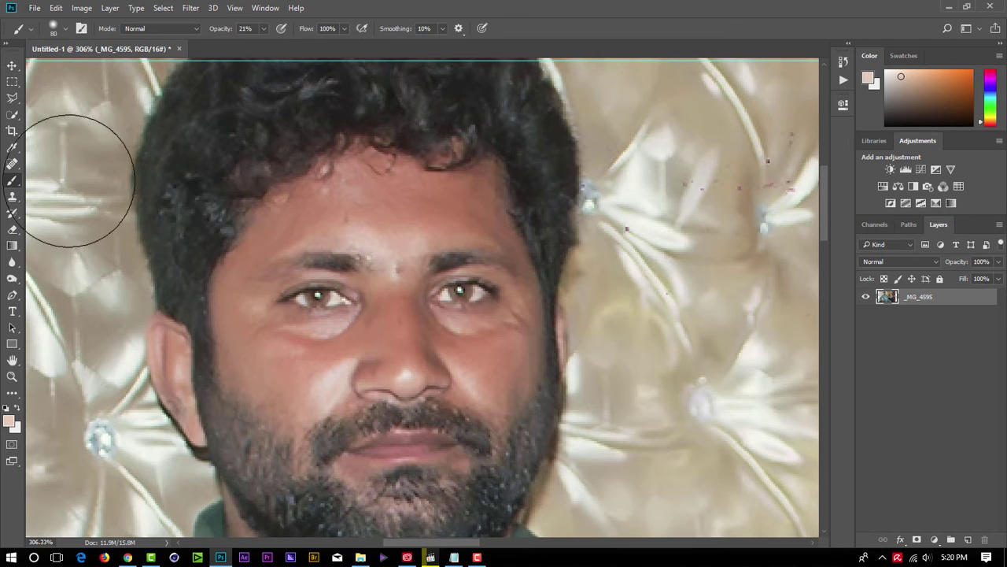
{"action": "left_click", "coordinate": [263, 29]}
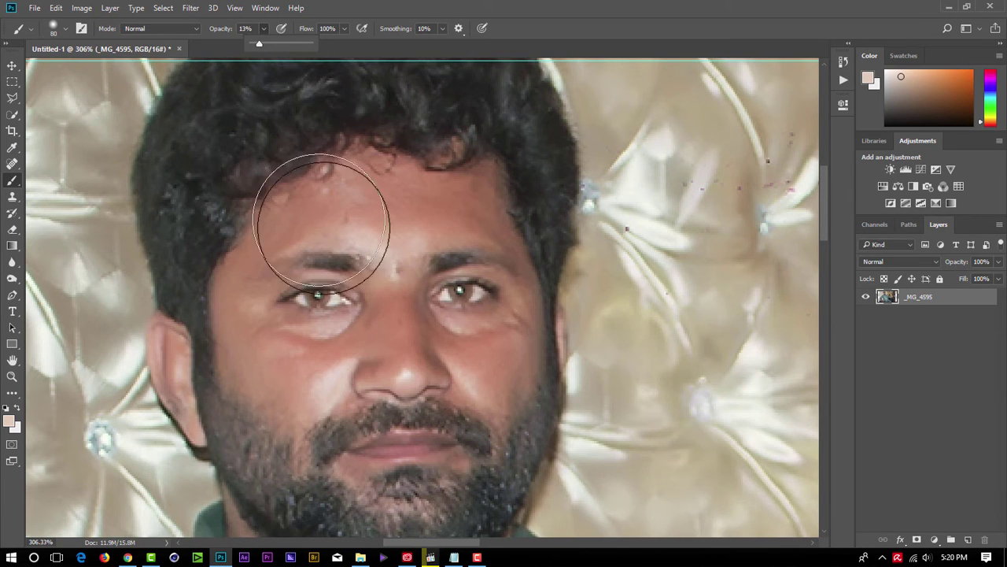
{"action": "key", "text": "bracketleft"}
{"action": "key", "text": "bracketleft"}
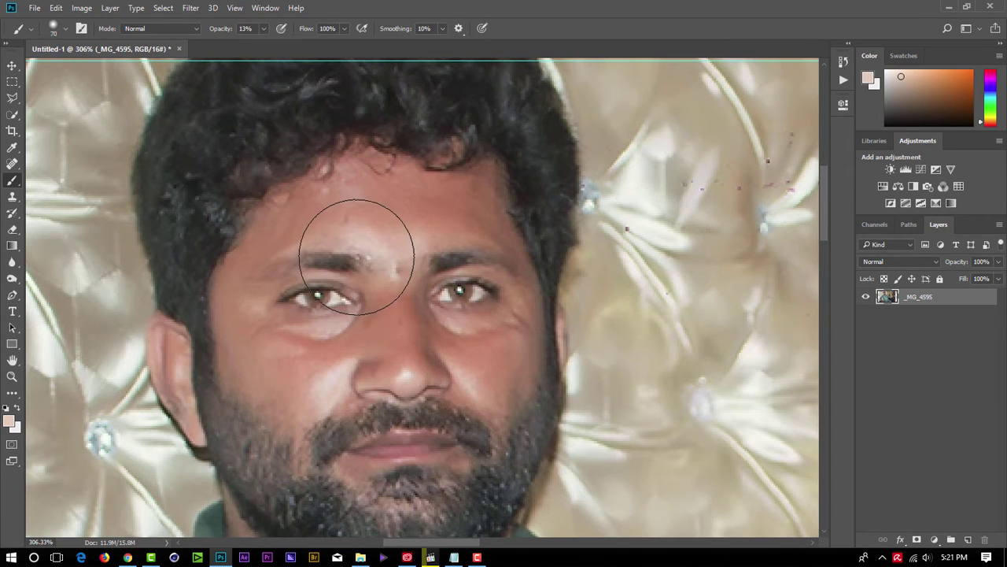
{"action": "key", "text": "bracketleft"}
{"action": "key", "text": "bracketleft"}
{"action": "key", "text": "bracketleft"}
{"action": "key", "text": "bracketleft"}
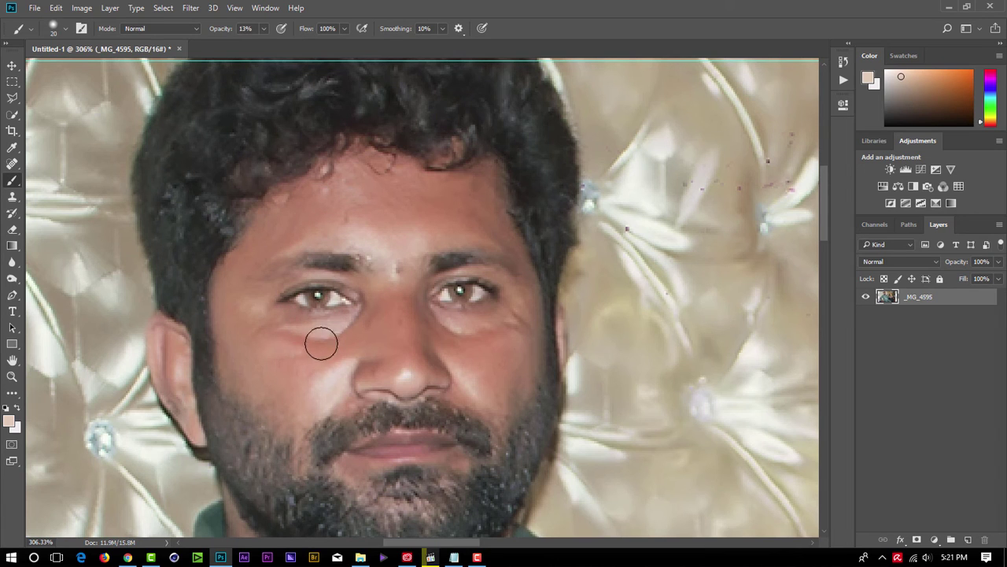
{"action": "key", "text": "bracketleft"}
{"action": "left_click", "coordinate": [347, 353], "text": "alt"}
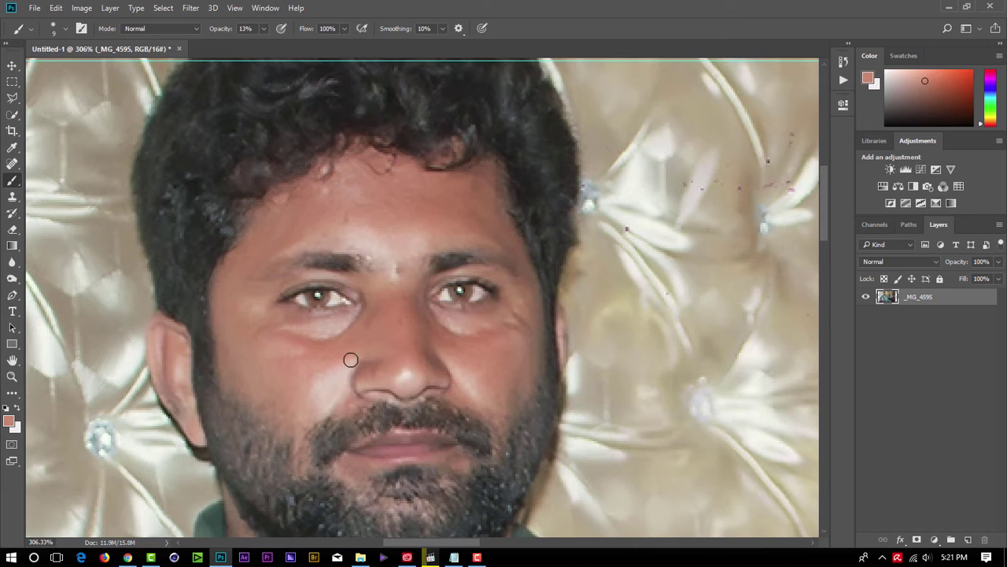
Paint over both cheeks and the forehead with resampled skin tones, brush sizes 8–20
{"action": "key", "text": "bracketright"}
{"action": "key", "text": "bracketright"}
{"action": "left_click", "coordinate": [320, 370], "text": "alt"}
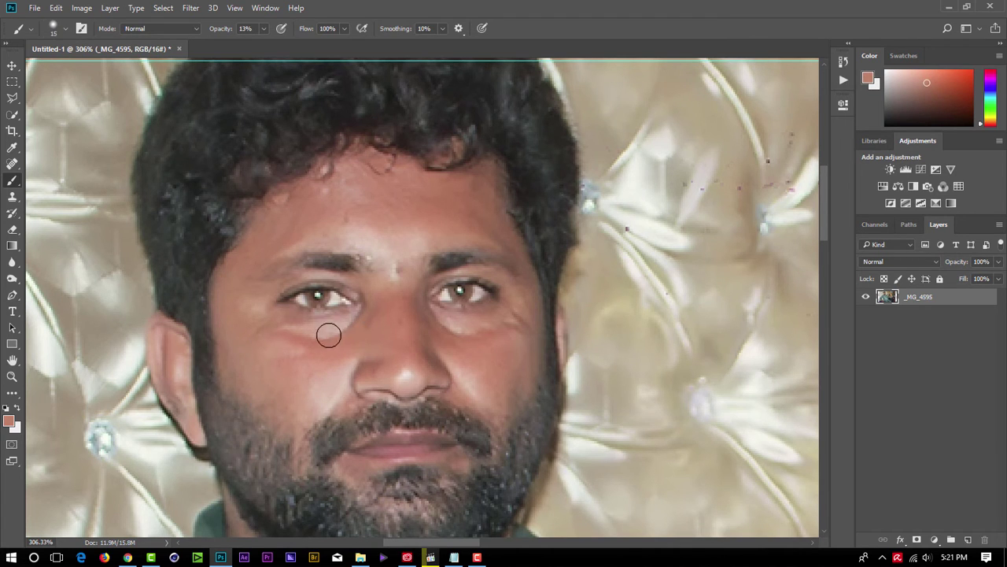
{"action": "left_click", "coordinate": [306, 343], "text": "alt"}
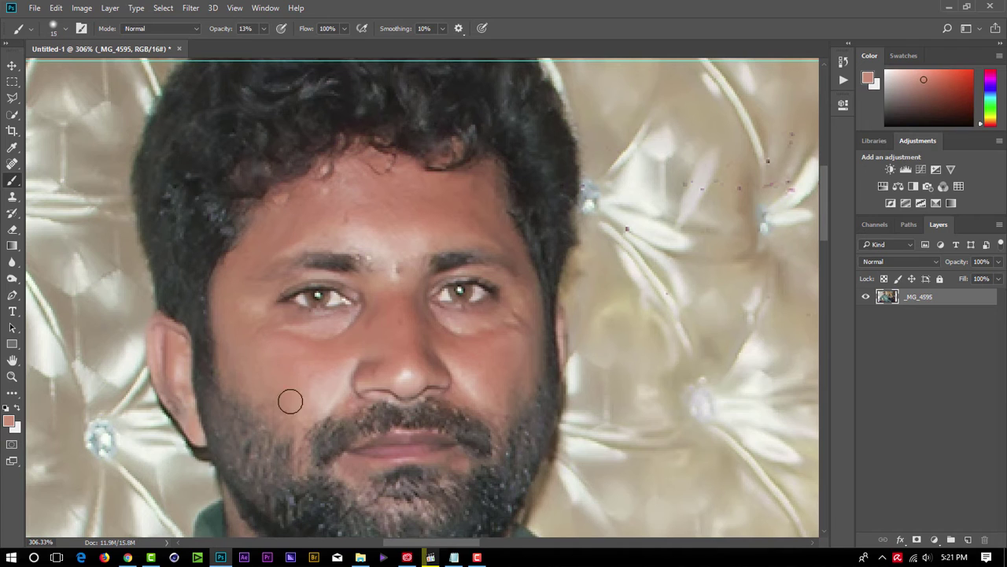
{"action": "left_click", "coordinate": [493, 352], "text": "alt"}
{"action": "left_click", "coordinate": [510, 332], "text": "alt"}
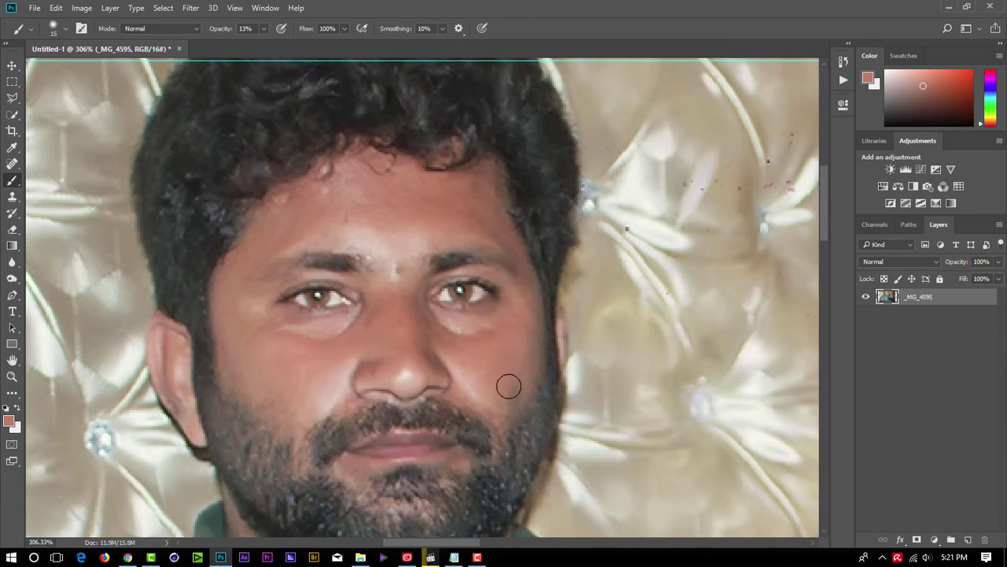
{"action": "left_click", "coordinate": [372, 248], "text": "alt"}
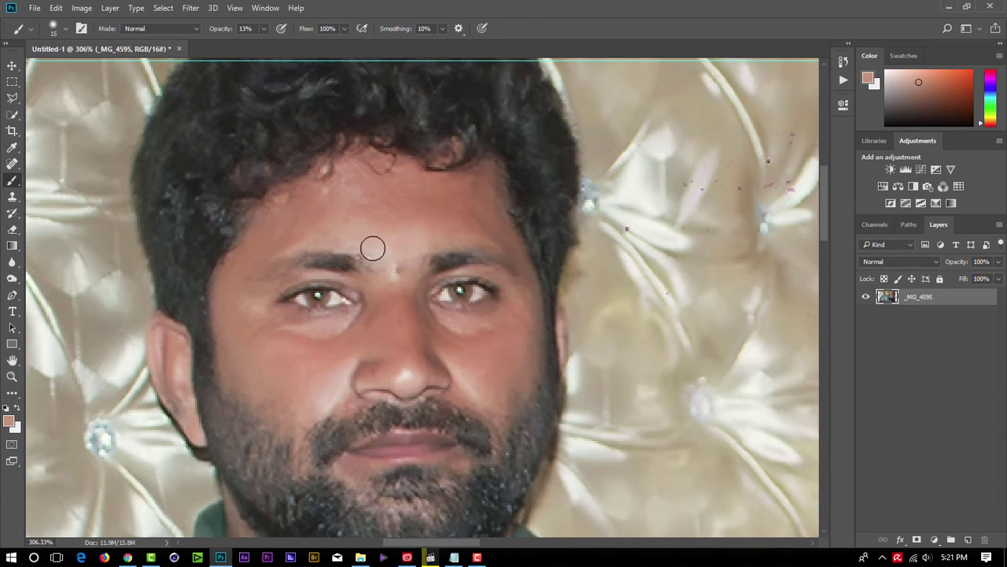
{"action": "key", "text": "bracketleft"}
{"action": "key", "text": "bracketleft"}
{"action": "key", "text": "bracketleft"}
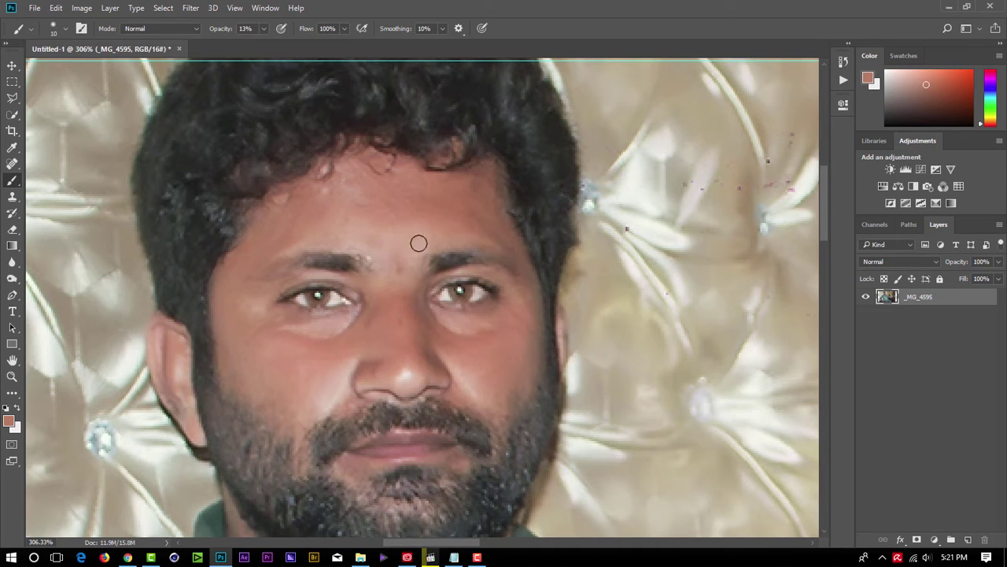
{"action": "key", "text": "bracketright"}
{"action": "key", "text": "bracketleft"}
{"action": "key", "text": "bracketleft"}
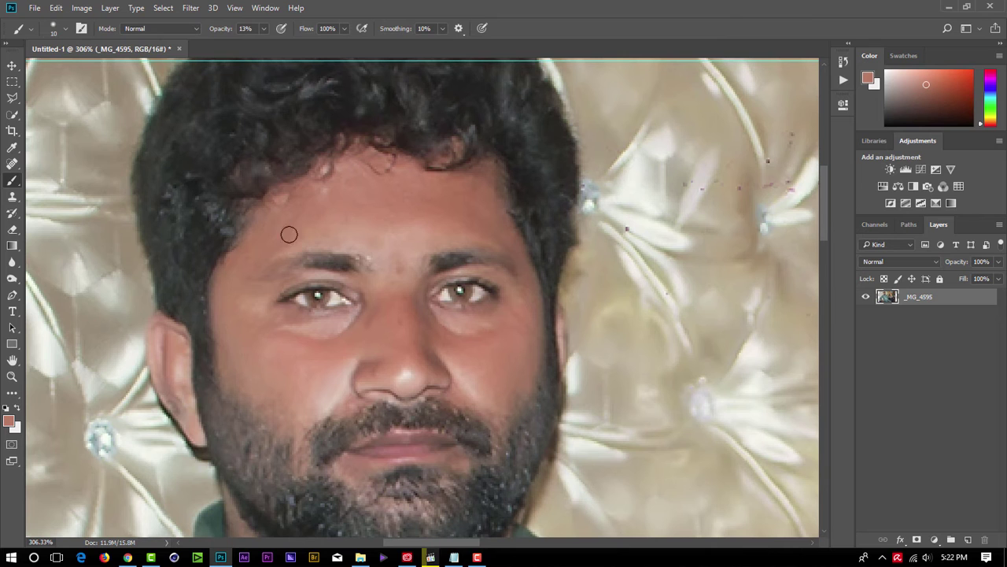
{"action": "key", "text": "bracketleft"}
{"action": "key", "text": "bracketleft"}
{"action": "scroll", "coordinate": [441, 211], "scroll_direction": "down", "scroll_amount": 1}
Add a Levels layer, nudging Red midtones and black point, then Green midtones
{"action": "scroll", "coordinate": [427, 229], "scroll_direction": "down", "scroll_amount": 1}
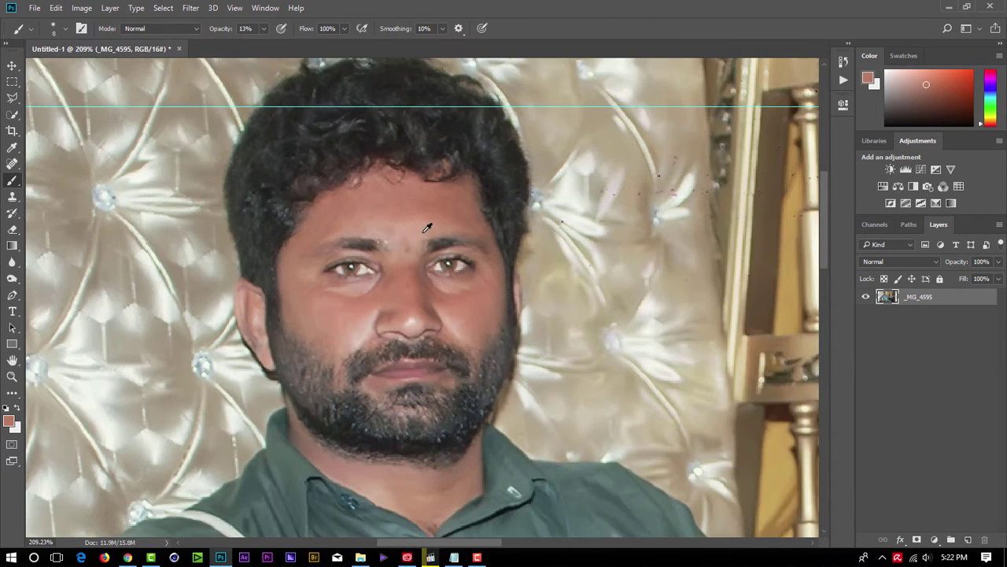
{"action": "left_click", "coordinate": [906, 170]}
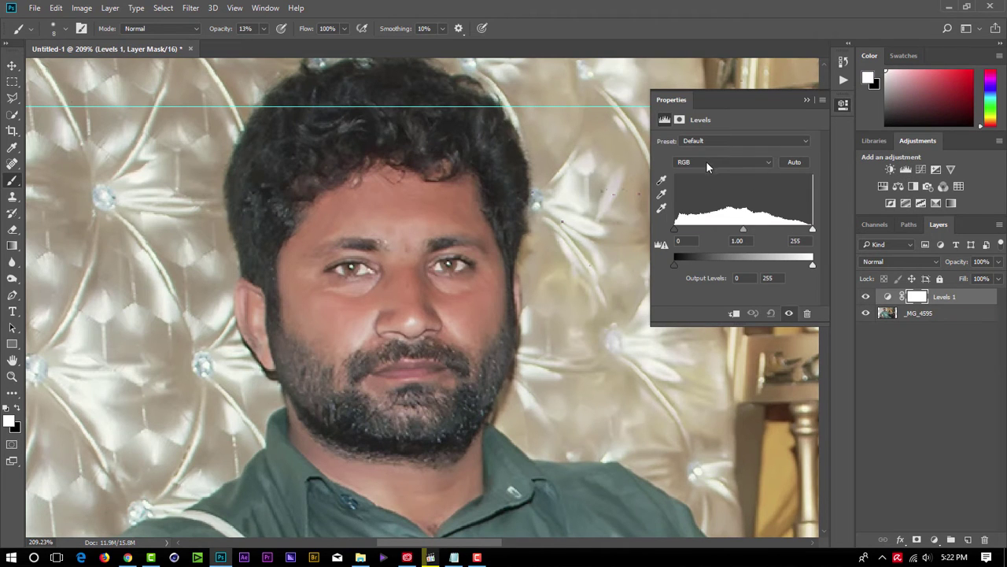
{"action": "left_click", "coordinate": [706, 162]}
{"action": "left_click", "coordinate": [700, 173]}
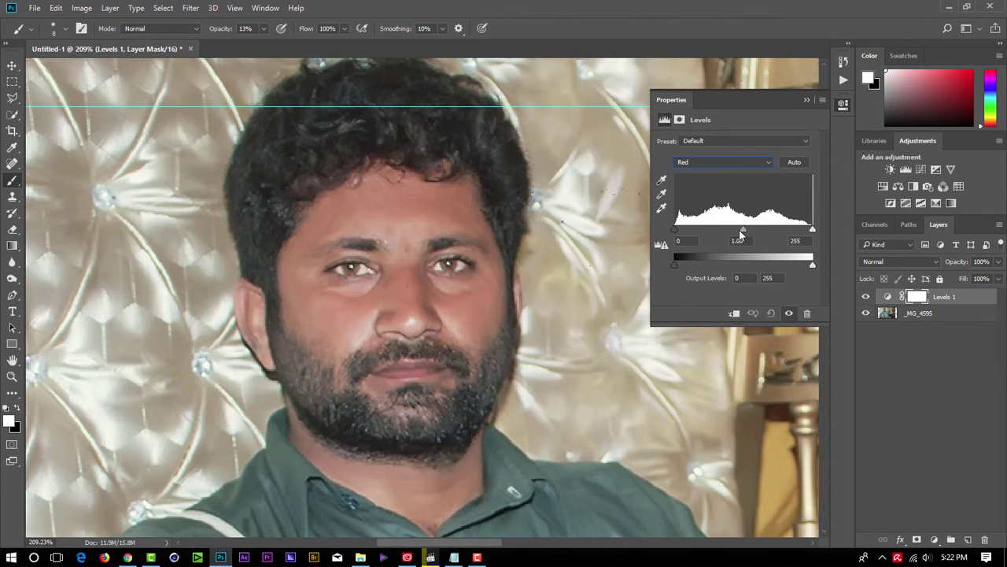
{"action": "left_click_drag", "start_coordinate": [742, 229], "coordinate": [738, 231]}
{"action": "left_click_drag", "start_coordinate": [677, 234], "coordinate": [674, 236]}
{"action": "left_click", "coordinate": [748, 163]}
{"action": "left_click", "coordinate": [723, 192]}
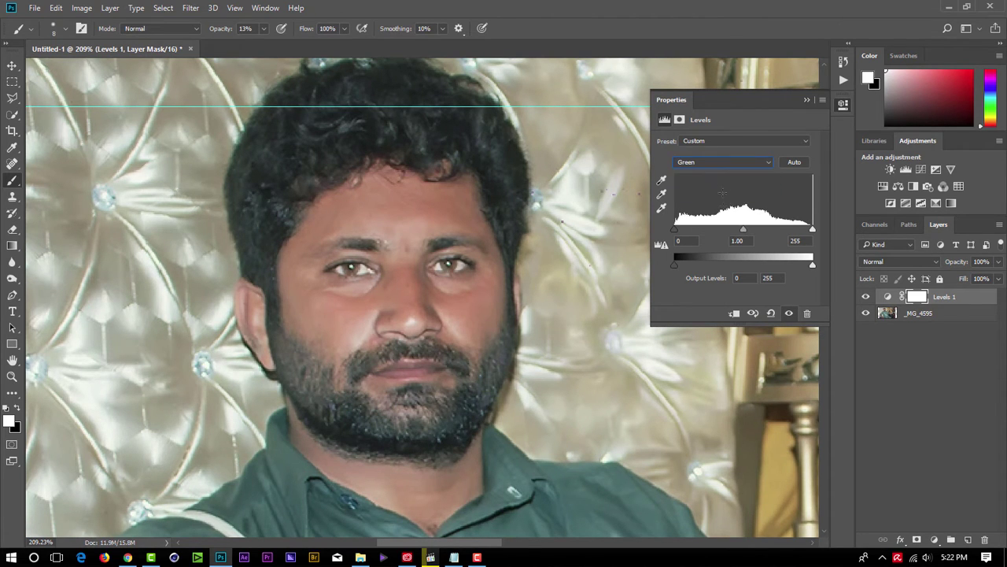
{"action": "left_click_drag", "start_coordinate": [749, 229], "coordinate": [741, 232]}
{"action": "left_click", "coordinate": [806, 100]}
Zoom in on the man's face and make the _MG_4595 photo layer active
{"action": "scroll", "coordinate": [555, 227], "scroll_direction": "down", "scroll_amount": 1}
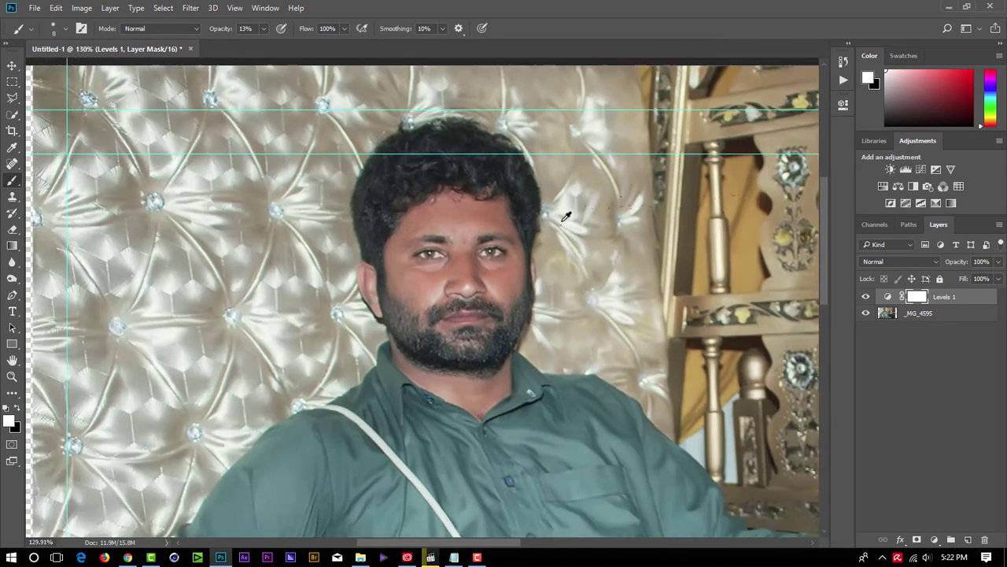
{"action": "scroll", "coordinate": [559, 222], "scroll_direction": "down", "scroll_amount": 1}
{"action": "scroll", "coordinate": [563, 216], "scroll_direction": "down", "scroll_amount": 1}
{"action": "scroll", "coordinate": [569, 209], "scroll_direction": "down", "scroll_amount": 1}
{"action": "scroll", "coordinate": [568, 209], "scroll_direction": "down", "scroll_amount": 1}
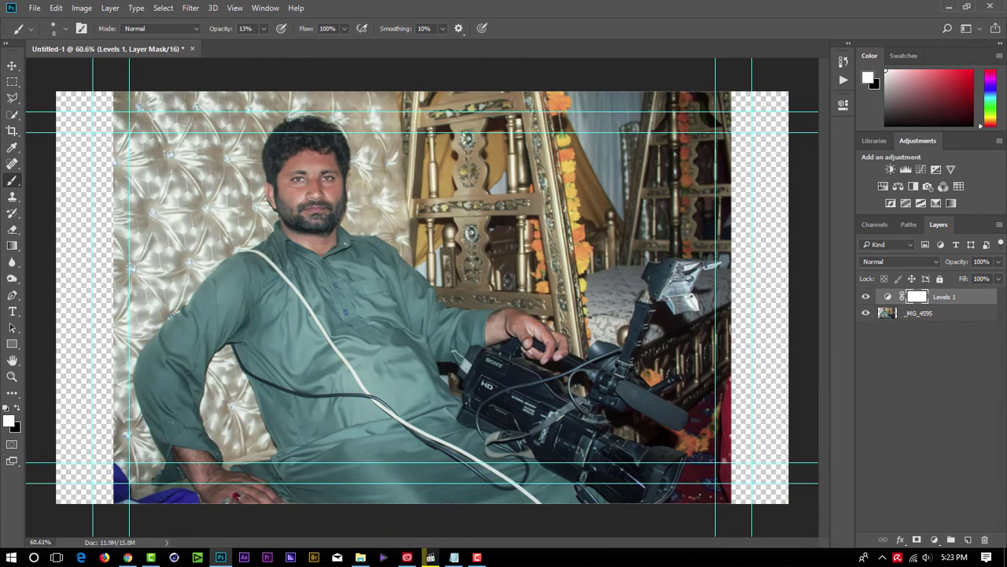
{"action": "left_click", "coordinate": [12, 64]}
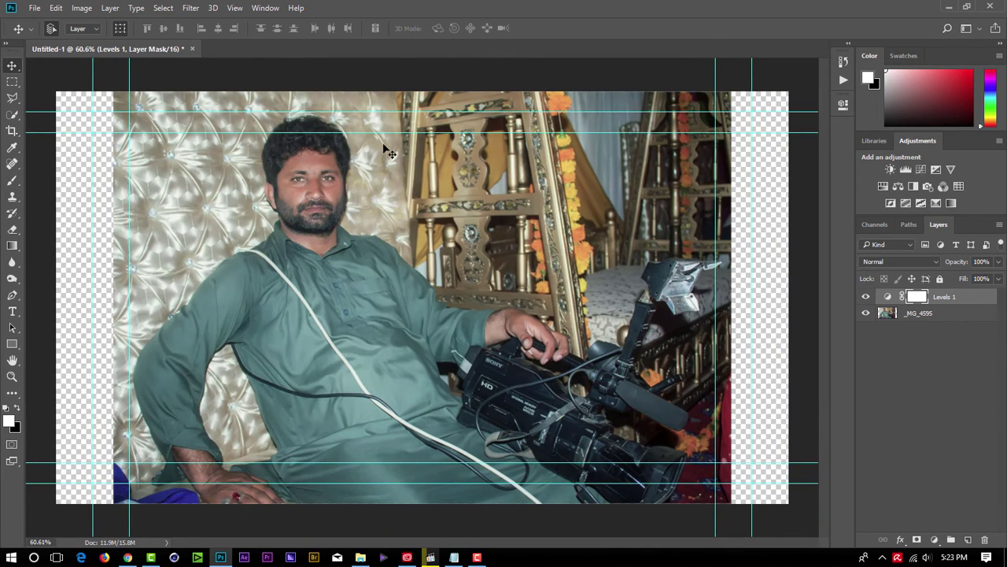
{"action": "scroll", "coordinate": [401, 216], "scroll_direction": "up", "scroll_amount": 3}
{"action": "left_click_drag", "start_coordinate": [381, 163], "coordinate": [445, 229]}
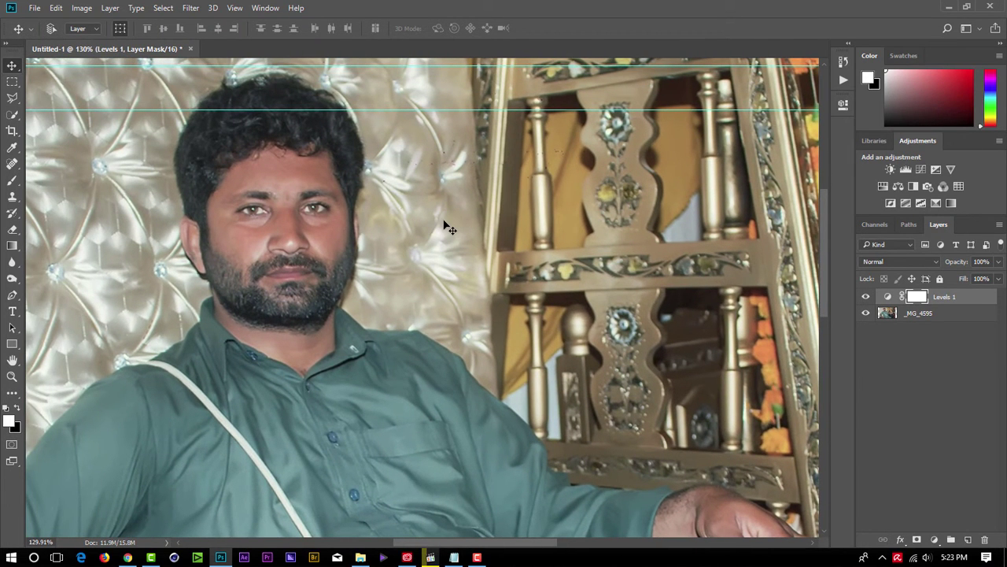
{"action": "left_click", "coordinate": [944, 313]}
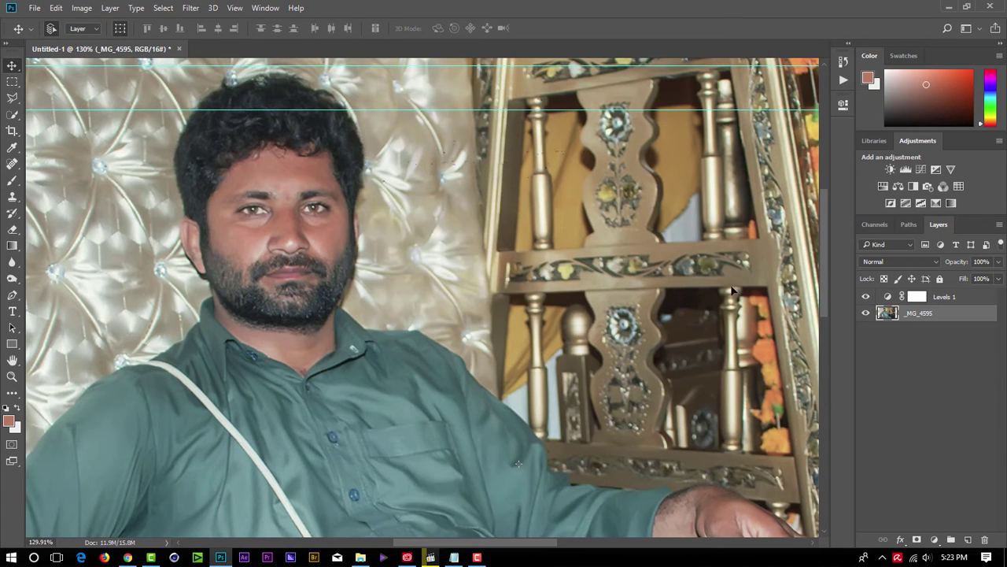
{"action": "left_click", "coordinate": [110, 9]}
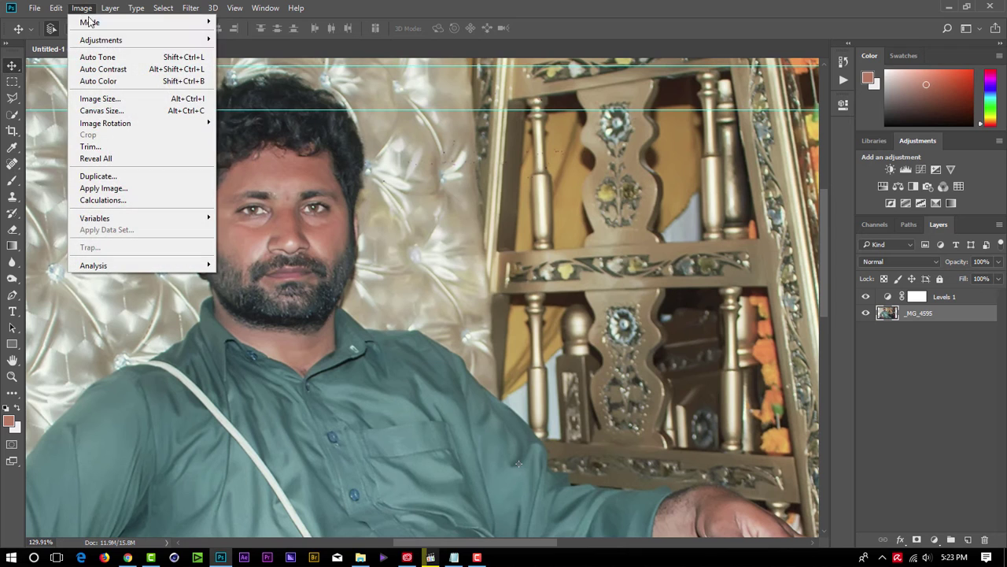
{"action": "mouse_move", "coordinate": [101, 40]}
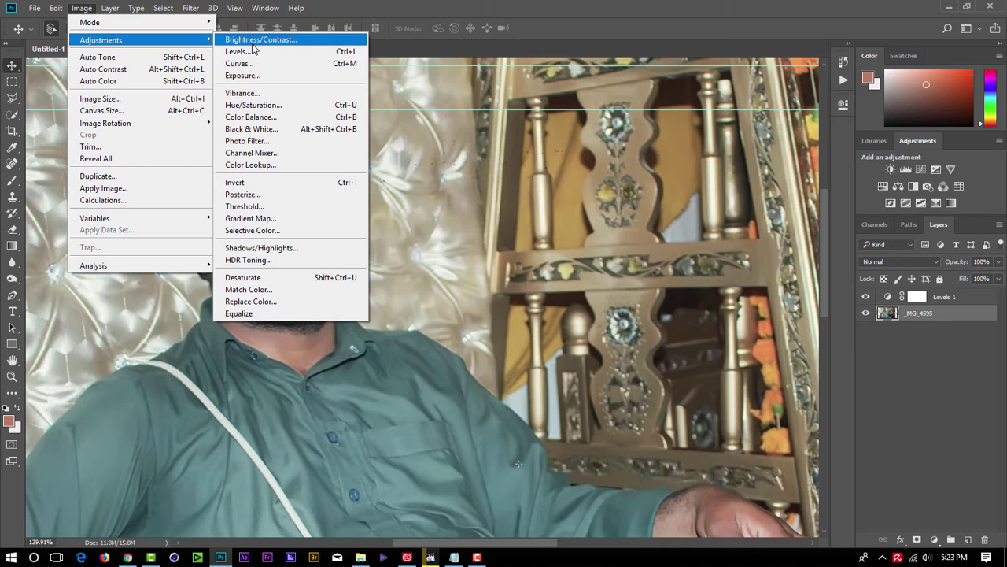
Raise the photo's brightness to 8 with Brightness/Contrast
{"action": "left_click", "coordinate": [251, 43]}
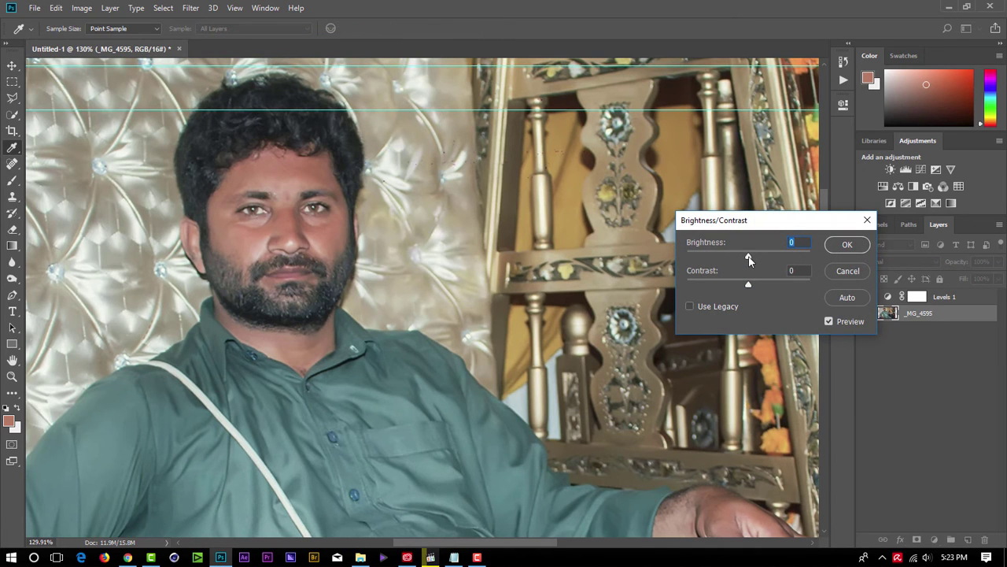
{"action": "left_click_drag", "start_coordinate": [749, 261], "coordinate": [752, 259]}
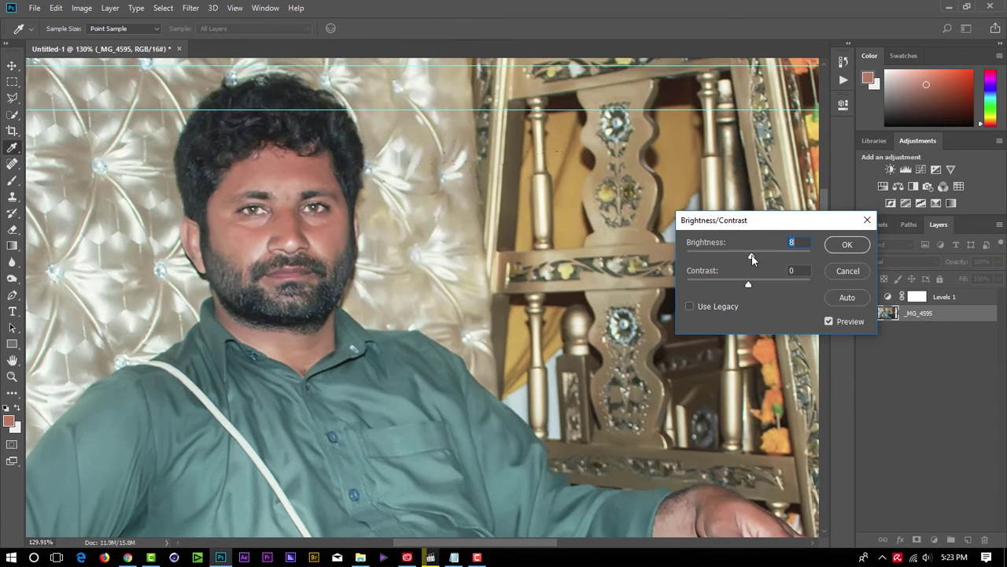
{"action": "left_click", "coordinate": [843, 245]}
{"action": "key", "text": "v"}
{"action": "scroll", "coordinate": [494, 218], "scroll_direction": "down", "scroll_amount": 3}
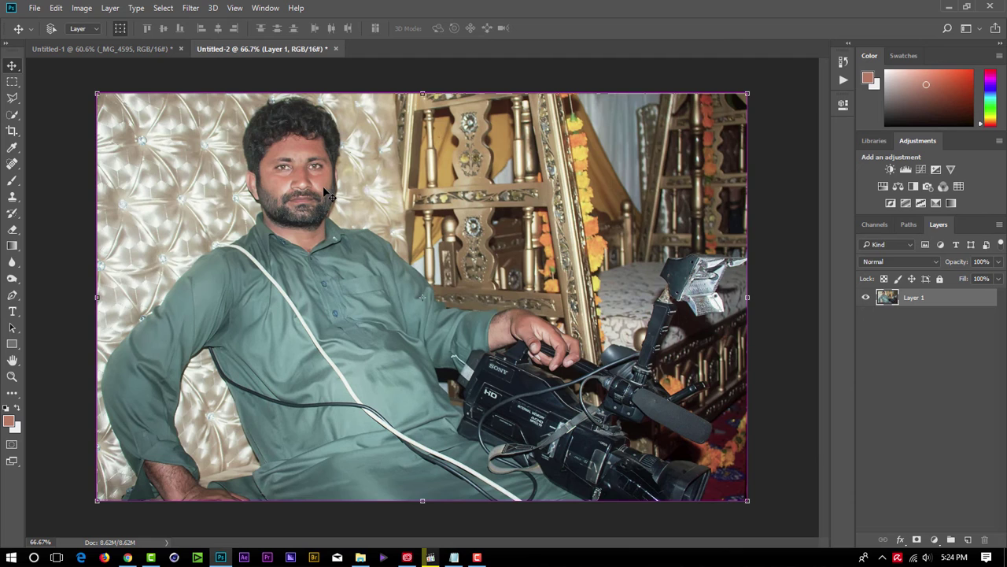
Lower the Untitled-2 photo's saturation to about -10 with Hue/Saturation (Ctrl+U)
{"action": "key", "text": "ctrl+u"}
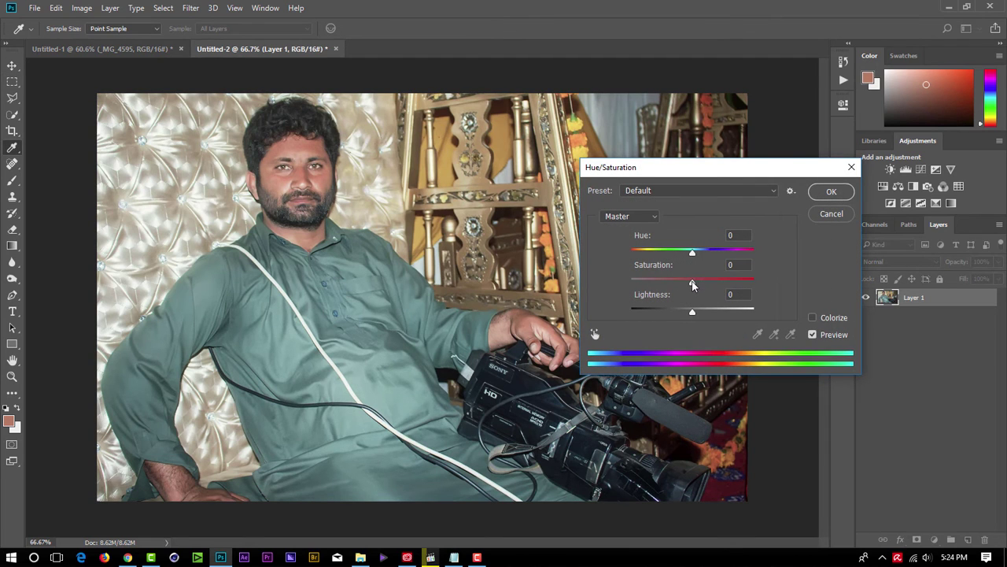
{"action": "left_click_drag", "start_coordinate": [693, 285], "coordinate": [684, 284]}
{"action": "left_click", "coordinate": [828, 192]}
Confirm the hue/saturation change, then apply Color Balance with midtones shifted +5 toward blue
{"action": "key", "text": "v"}
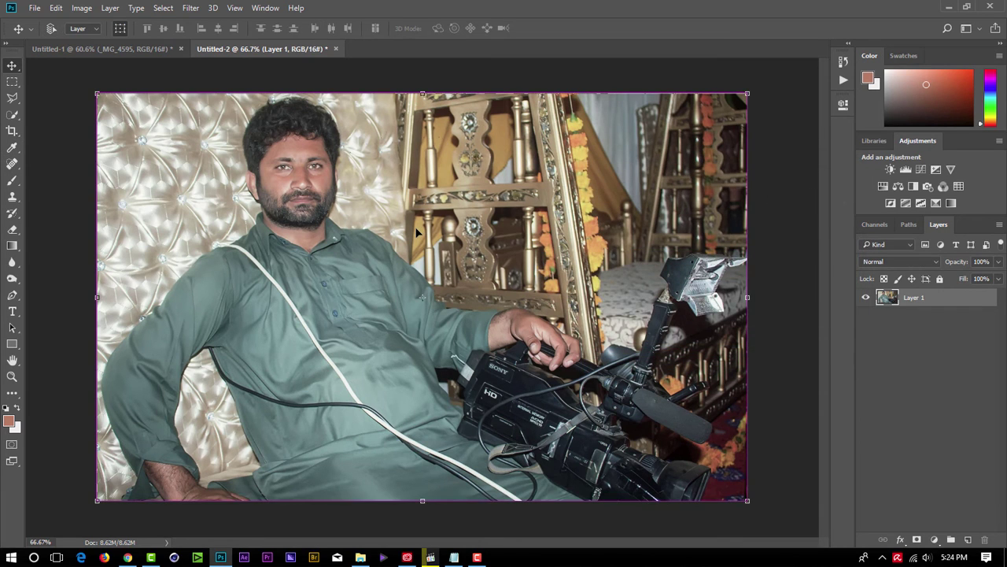
{"action": "key", "text": "ctrl+b"}
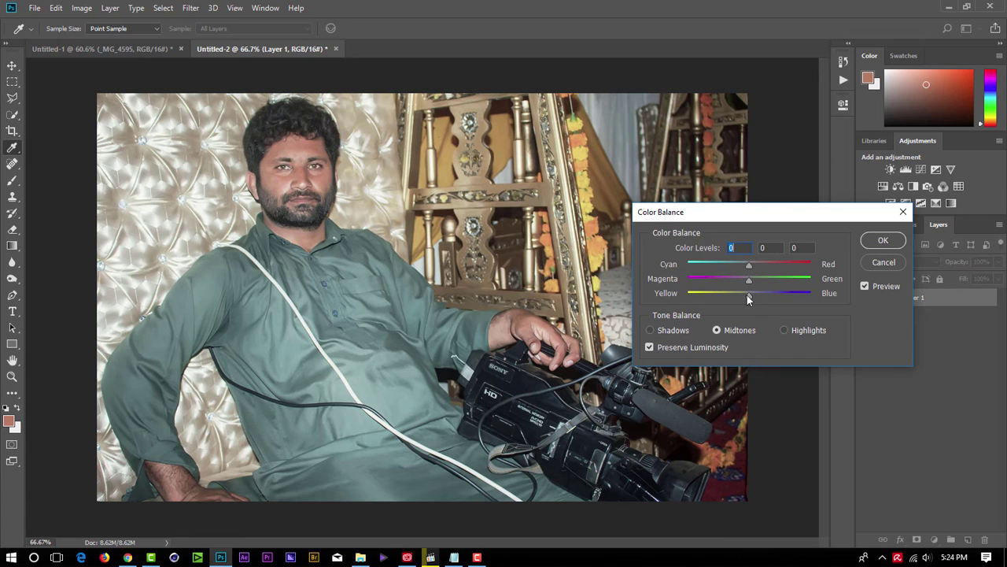
{"action": "left_click_drag", "start_coordinate": [749, 294], "coordinate": [752, 295]}
{"action": "left_click", "coordinate": [753, 296]}
{"action": "left_click", "coordinate": [652, 329]}
{"action": "mouse_move", "coordinate": [748, 293]}
{"action": "left_mouse_down"}
{"action": "mouse_move", "coordinate": [741, 295]}
{"action": "mouse_move", "coordinate": [760, 297]}
{"action": "mouse_move", "coordinate": [750, 300]}
{"action": "left_mouse_up"}
{"action": "left_click", "coordinate": [783, 330]}
{"action": "left_click", "coordinate": [880, 243]}
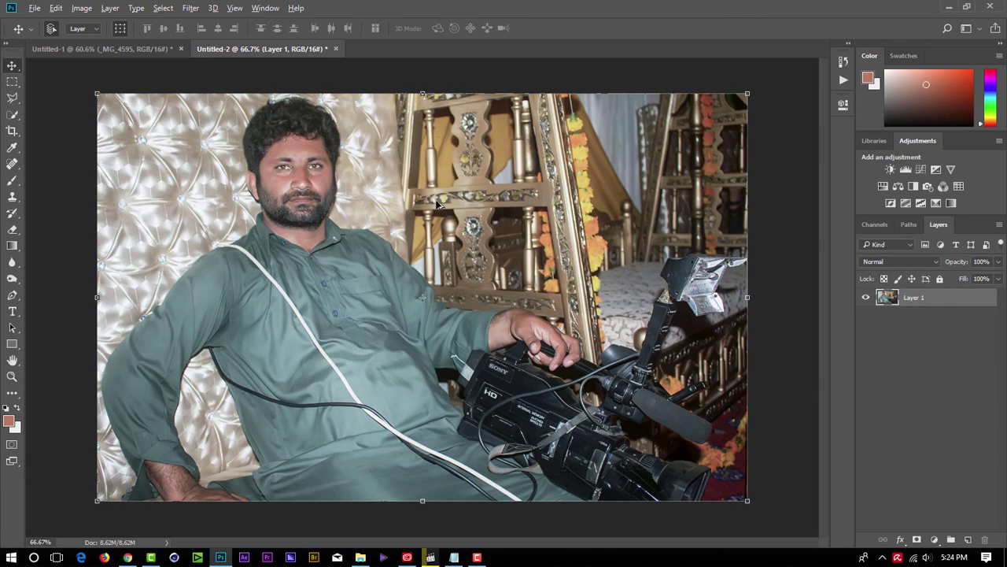
Zoom out and move the right photo further right, beside the original
{"action": "scroll", "coordinate": [443, 207], "scroll_direction": "down", "scroll_amount": 2}
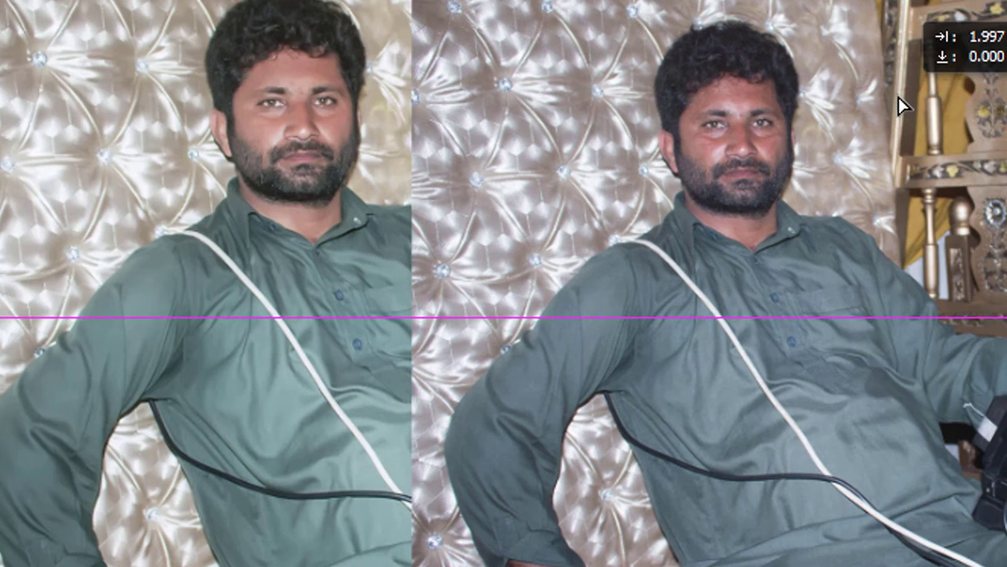
{"action": "left_click_drag", "start_coordinate": [899, 98], "coordinate": [897, 99]}
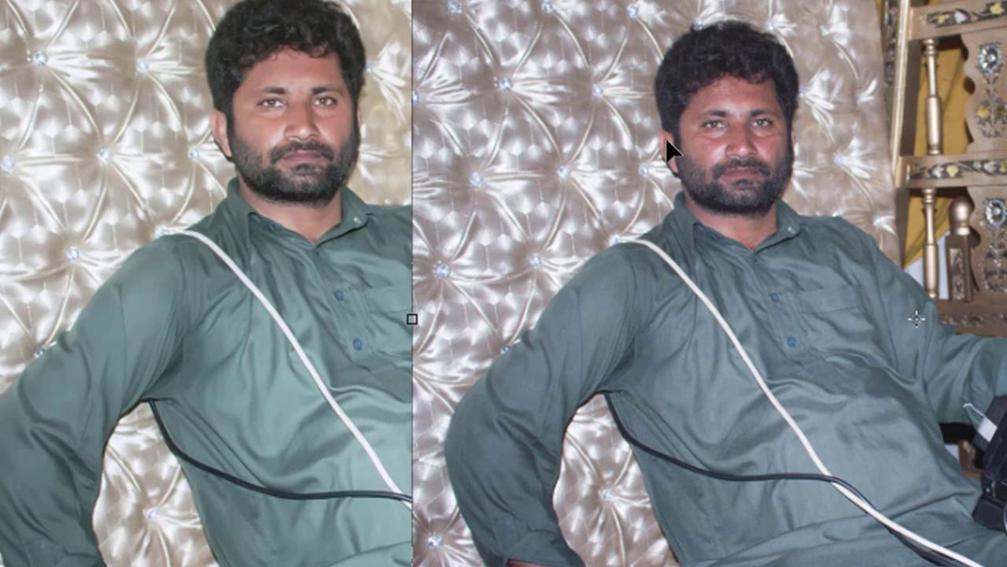
{"action": "left_click_drag", "start_coordinate": [726, 136], "coordinate": [779, 139]}
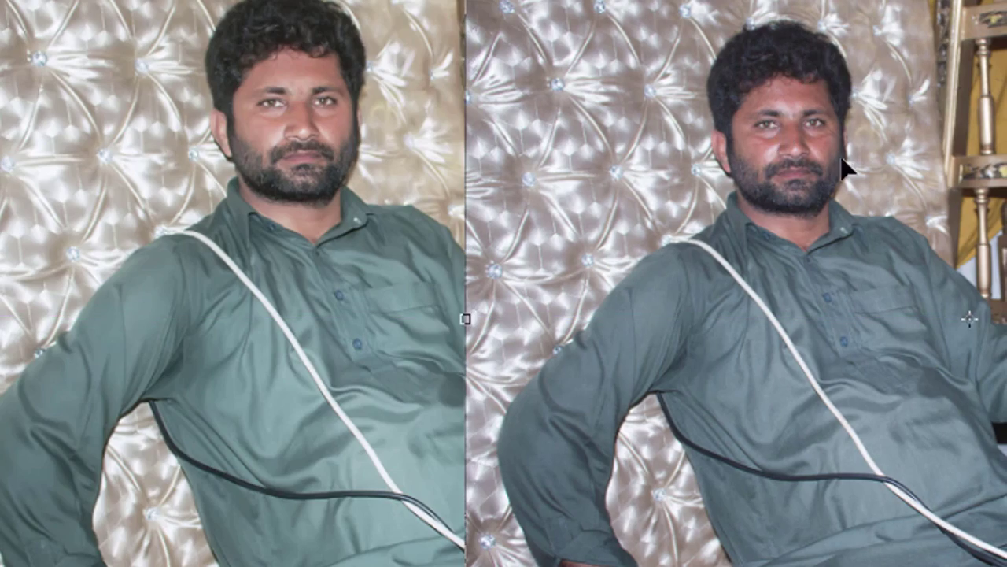